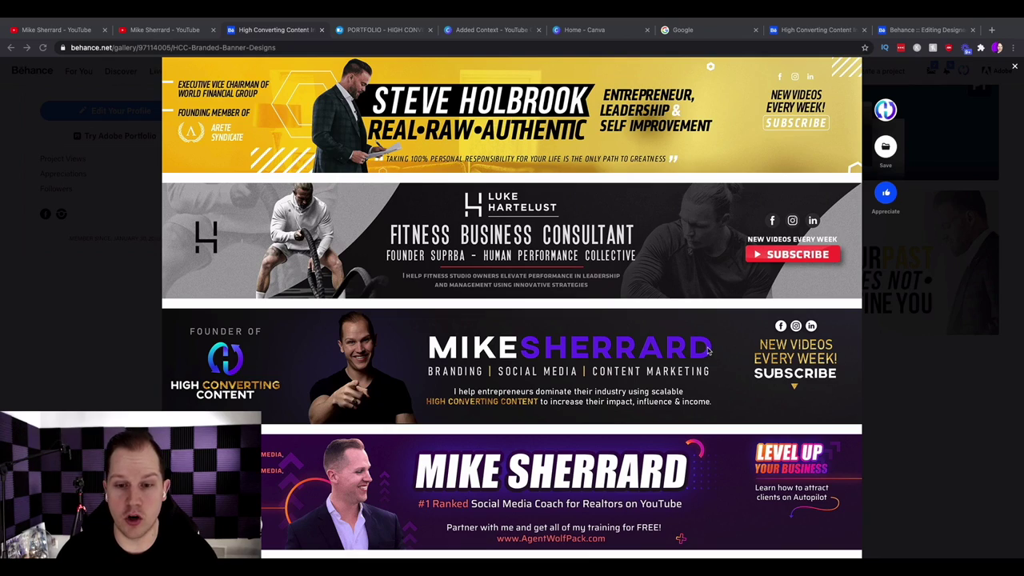
Browse further down the Behance banner gallery, then switch to the Canva home page.
scroll(707, 350, "down", 5)
scroll(707, 350, "down", 3)
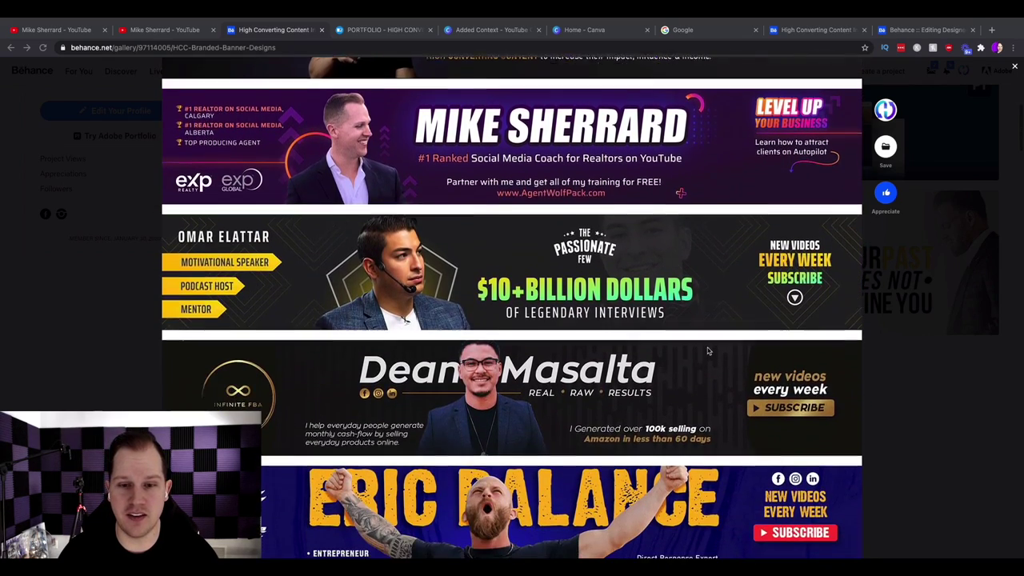
scroll(707, 350, "down", 5)
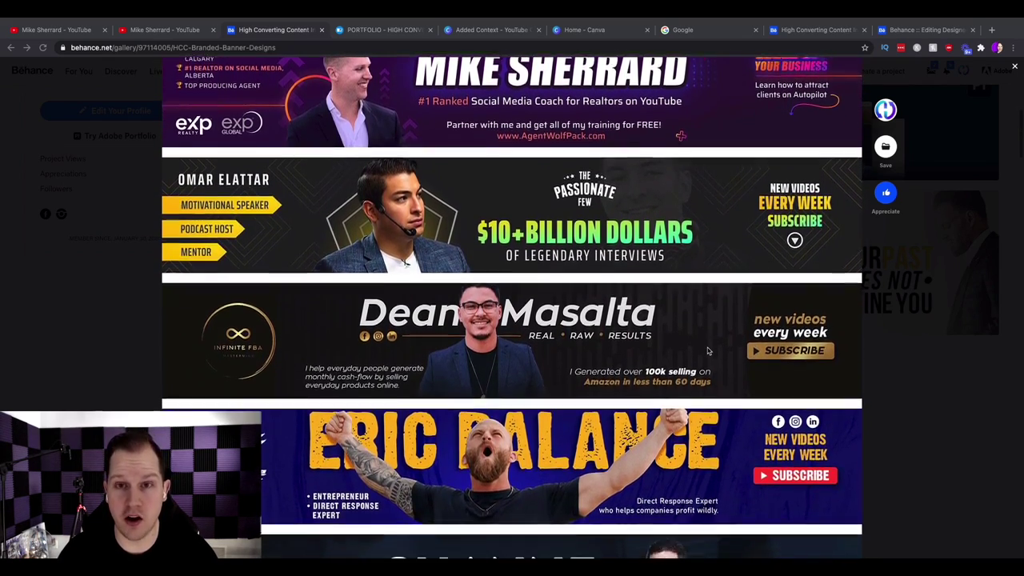
scroll(708, 350, "down", 15)
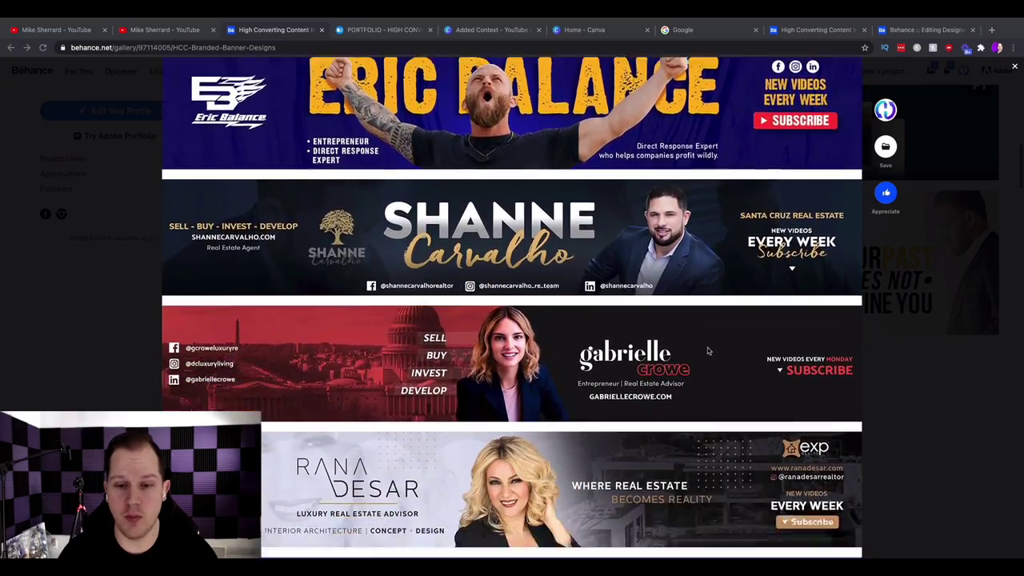
scroll(708, 350, "down", 18)
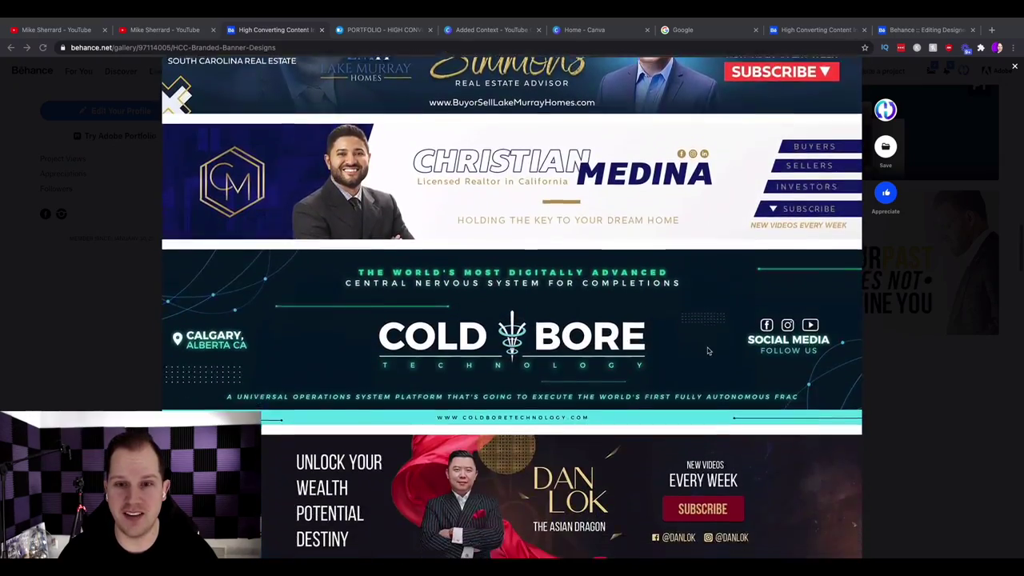
scroll(707, 350, "down", 7)
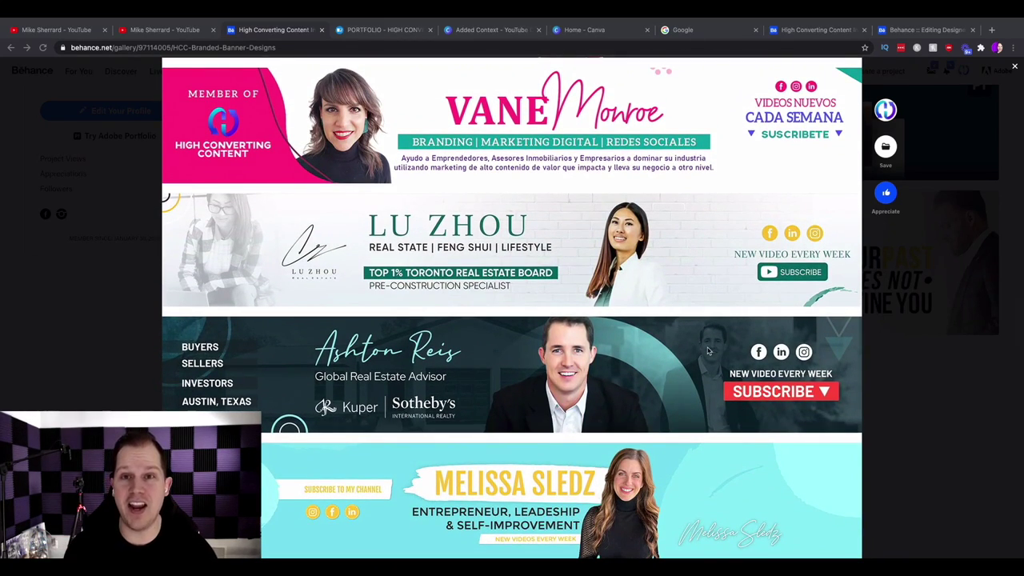
left_click(588, 30)
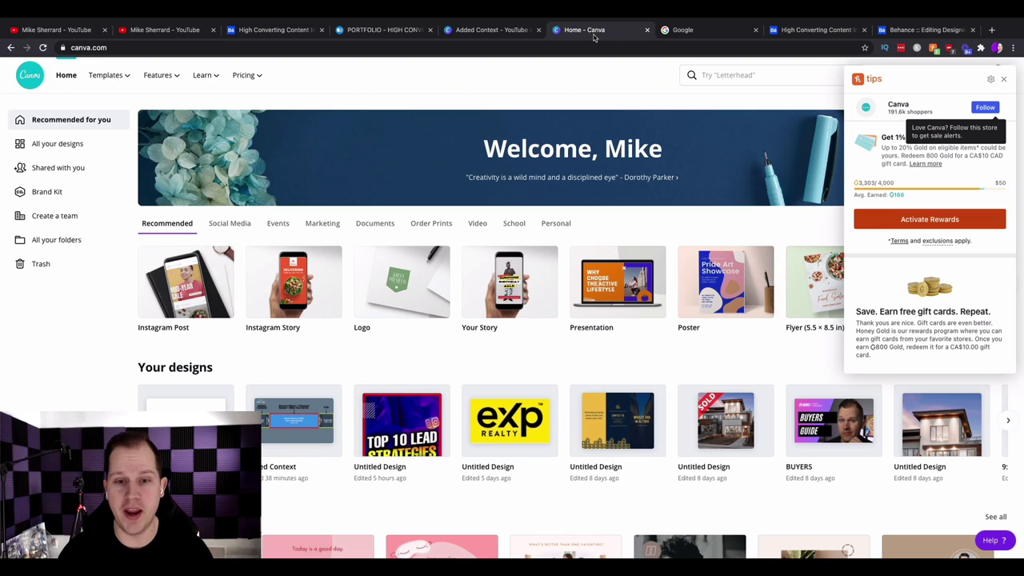
Search Canva for 'youtube' and create a blank YouTube Channel Art design.
left_click(766, 75)
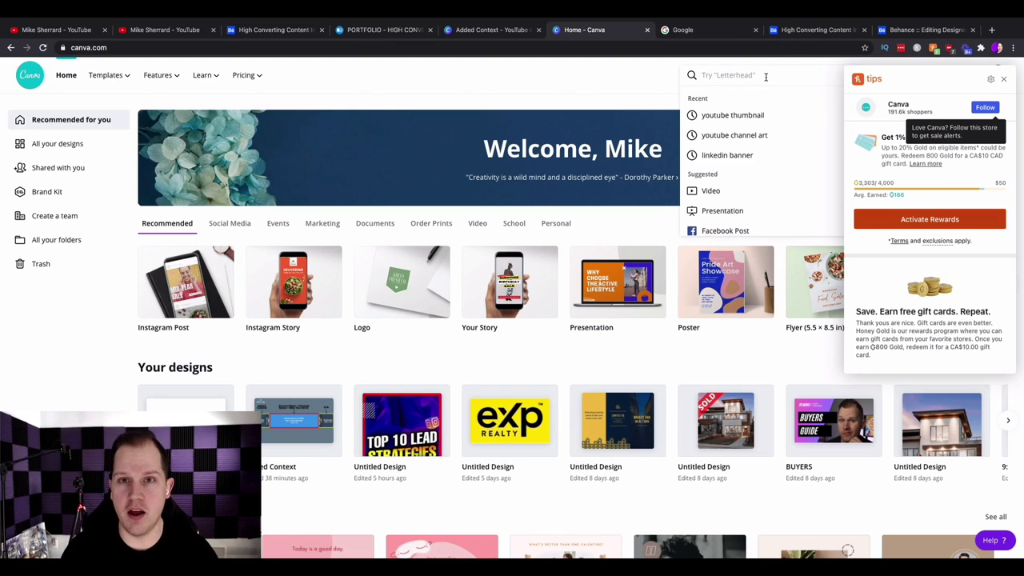
type("youtube")
left_click(1004, 81)
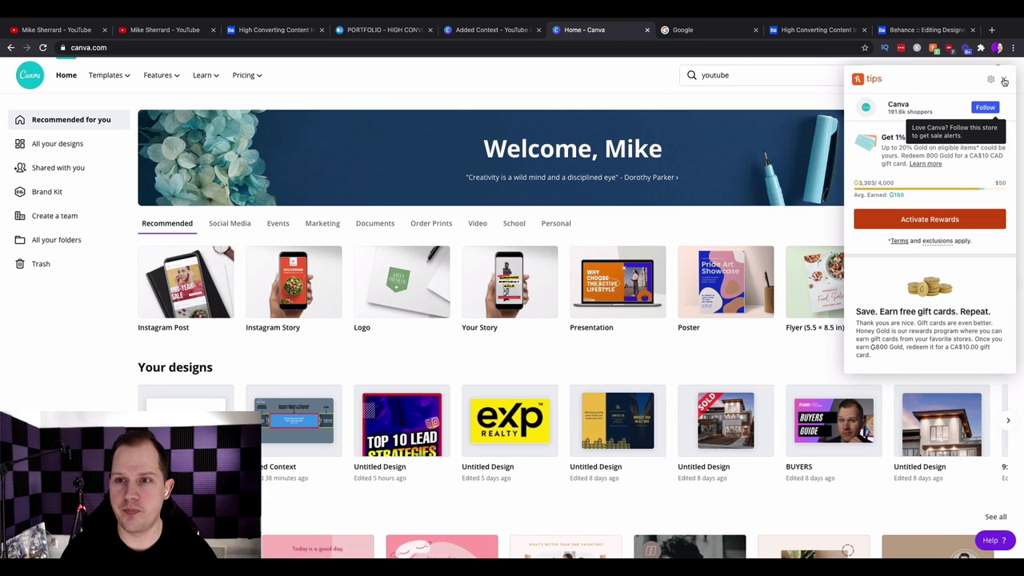
left_click(807, 76)
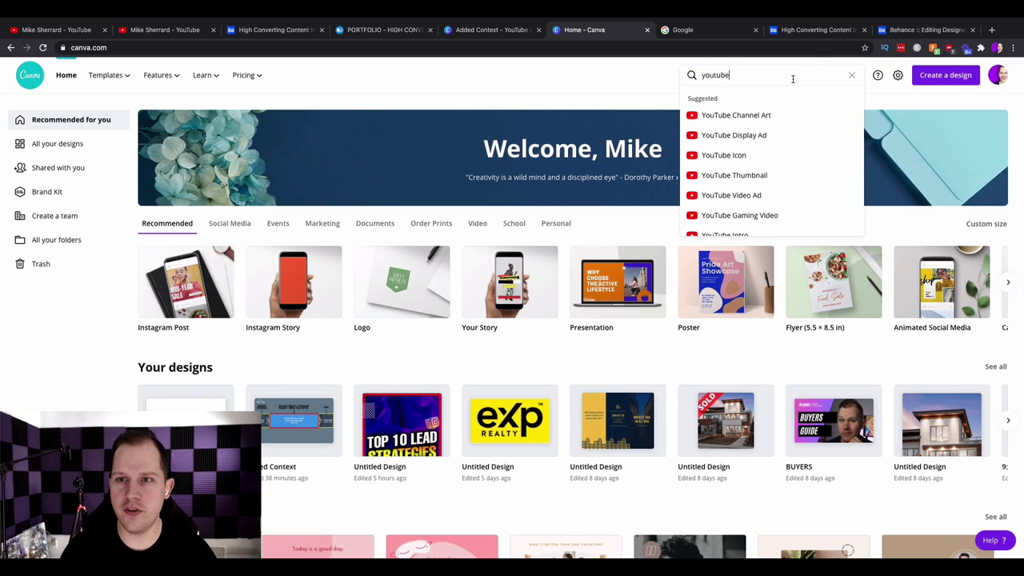
left_click(751, 122)
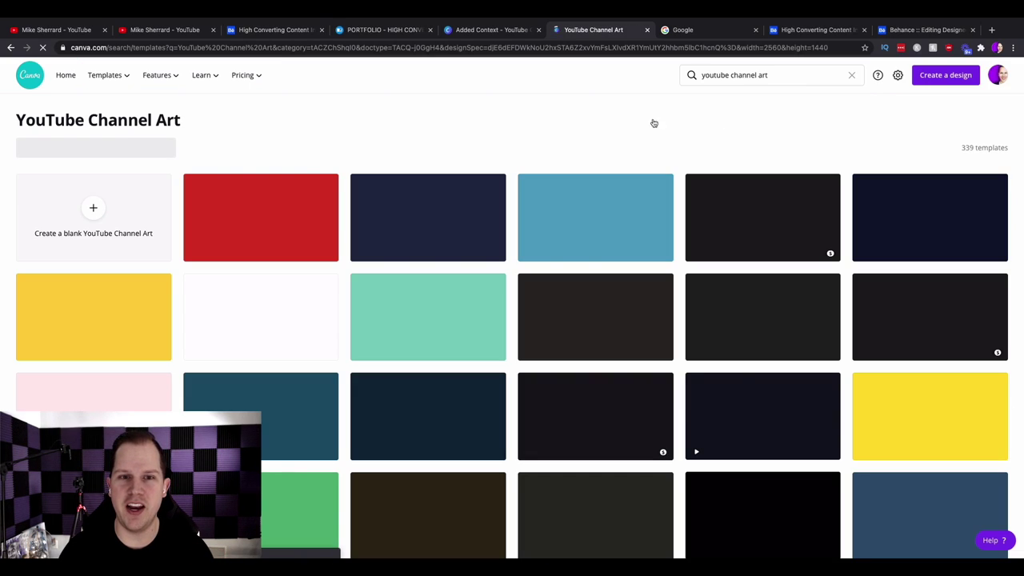
left_click(89, 210)
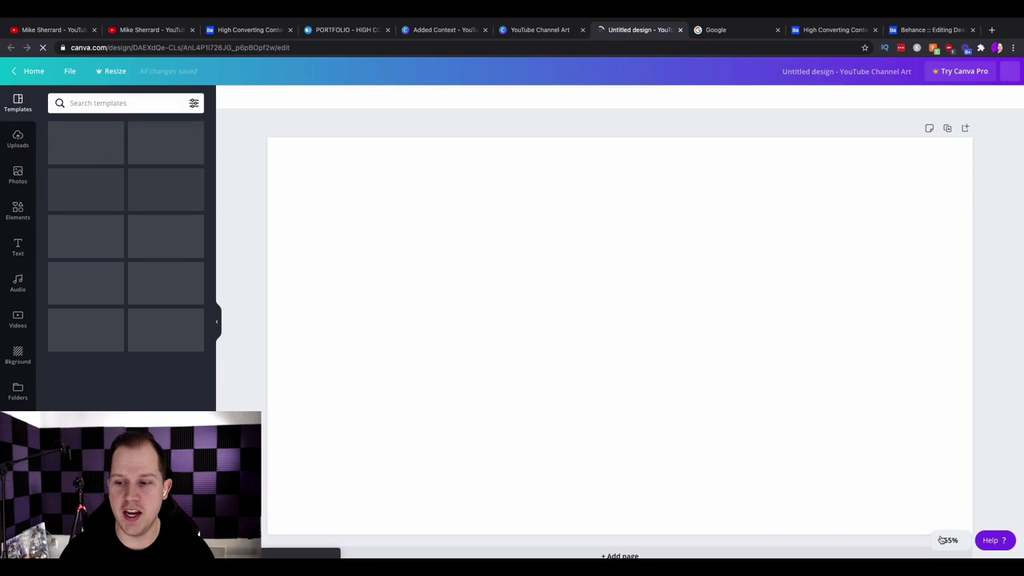
Zoom the canvas to 50%, check the live YouTube banner, then bring up the Added Context design.
left_click(944, 540)
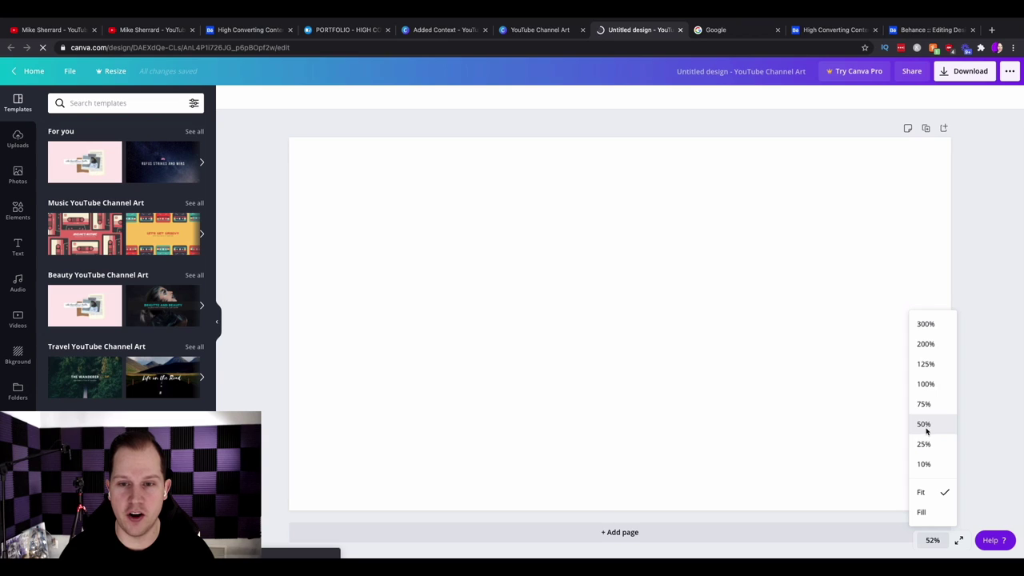
left_click(924, 425)
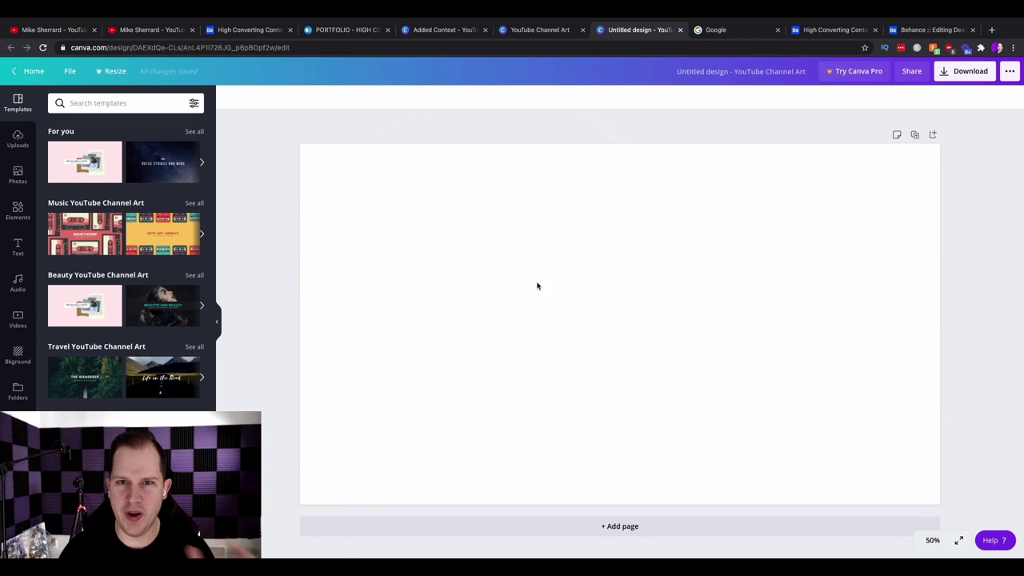
left_click(147, 32)
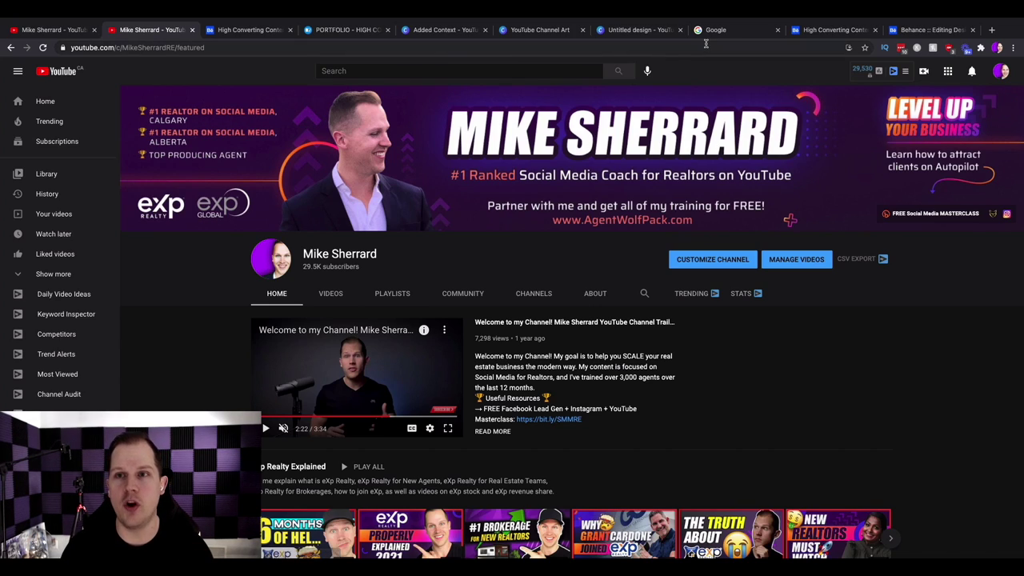
left_click(656, 30)
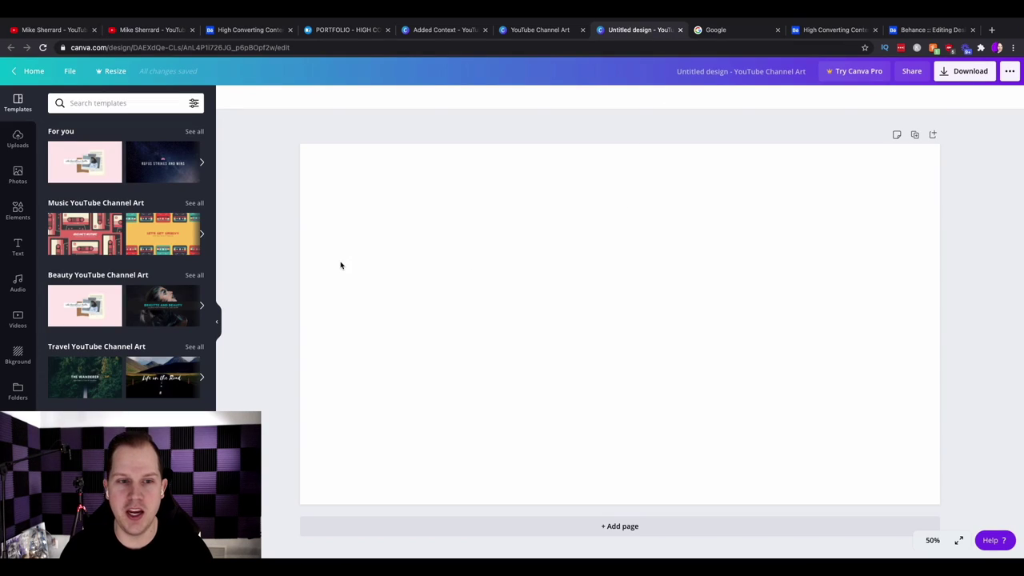
left_click_drag(321, 257, 916, 351)
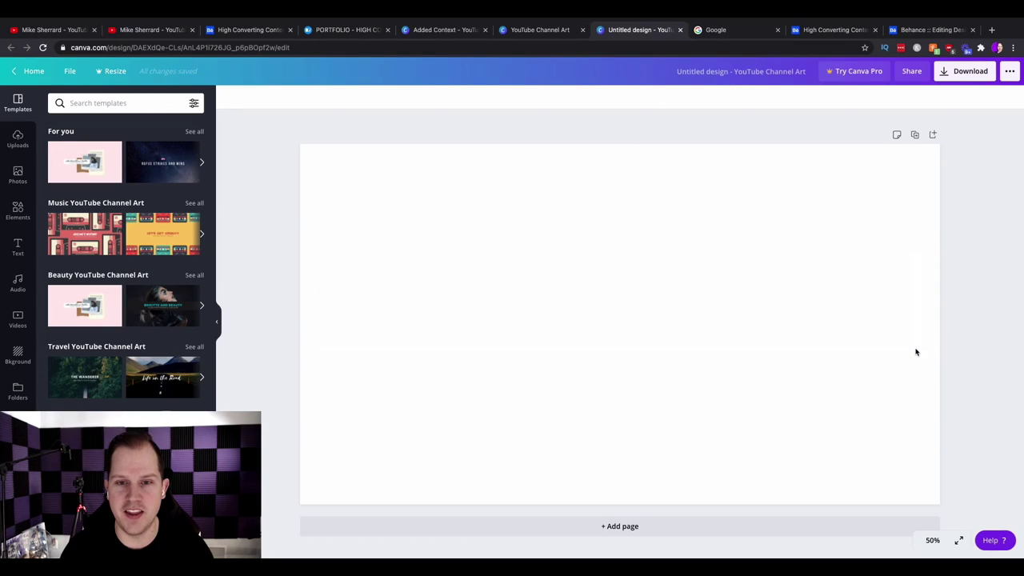
left_click(539, 32)
left_click(461, 32)
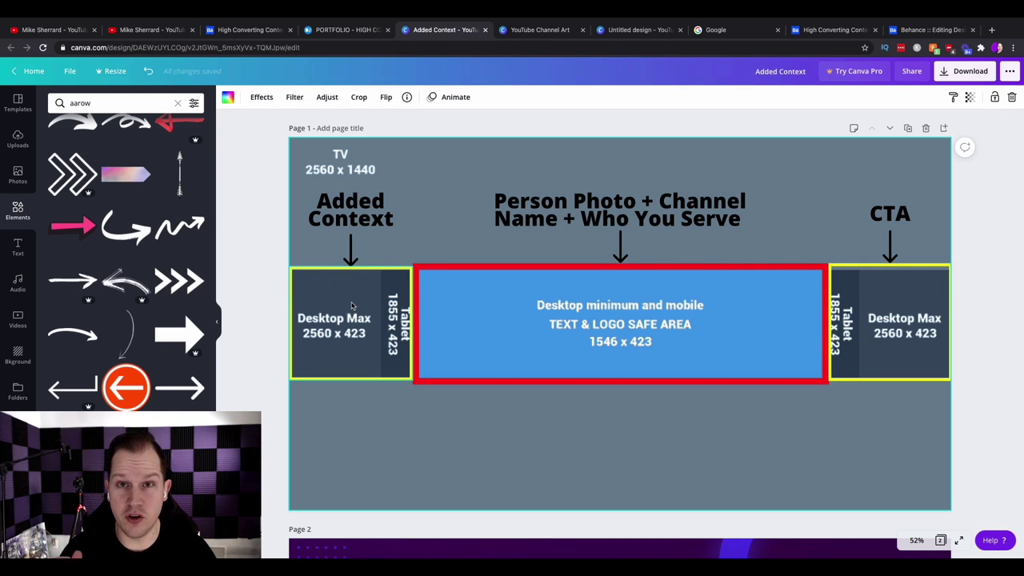
scroll(352, 305, "down", 5)
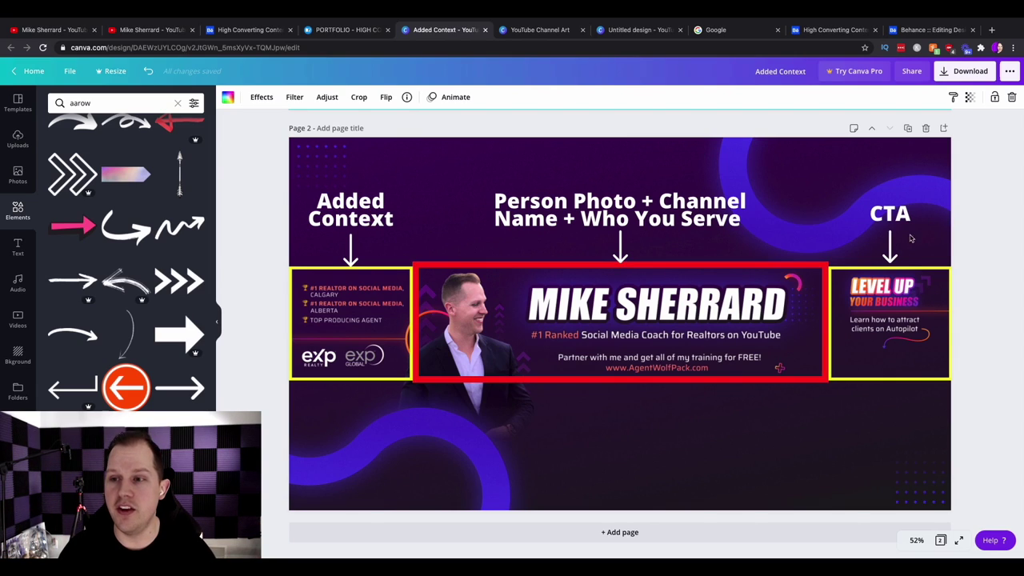
left_click(148, 34)
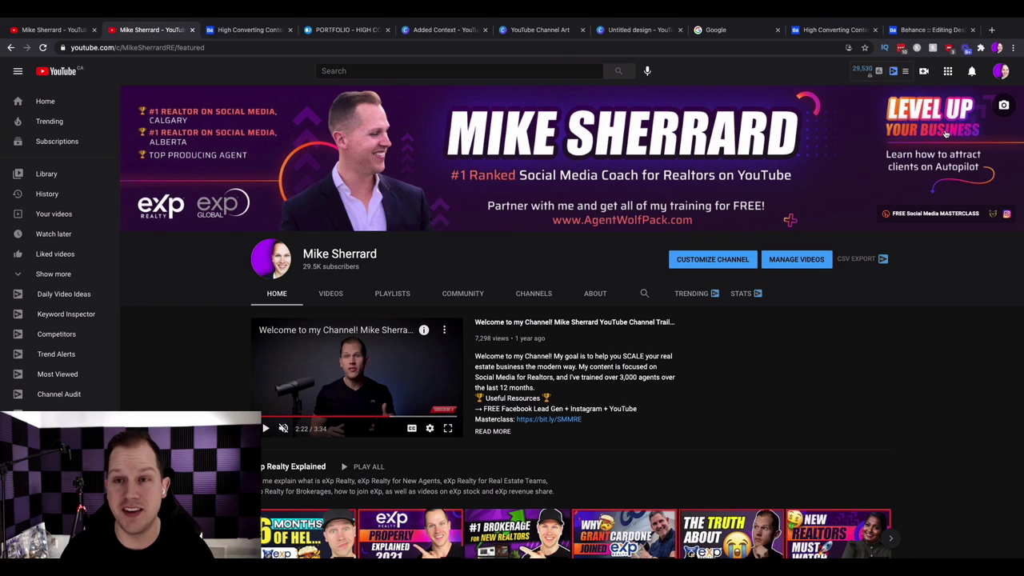
left_click(524, 34)
left_click(442, 34)
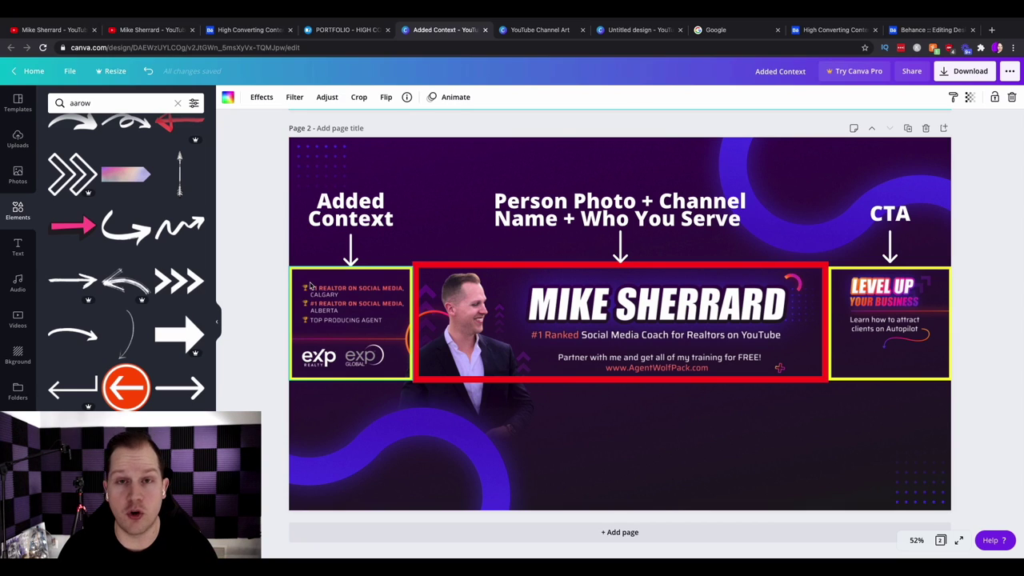
Return to the 'High Converting Content' Behance gallery and scroll up to the project header.
left_click(332, 34)
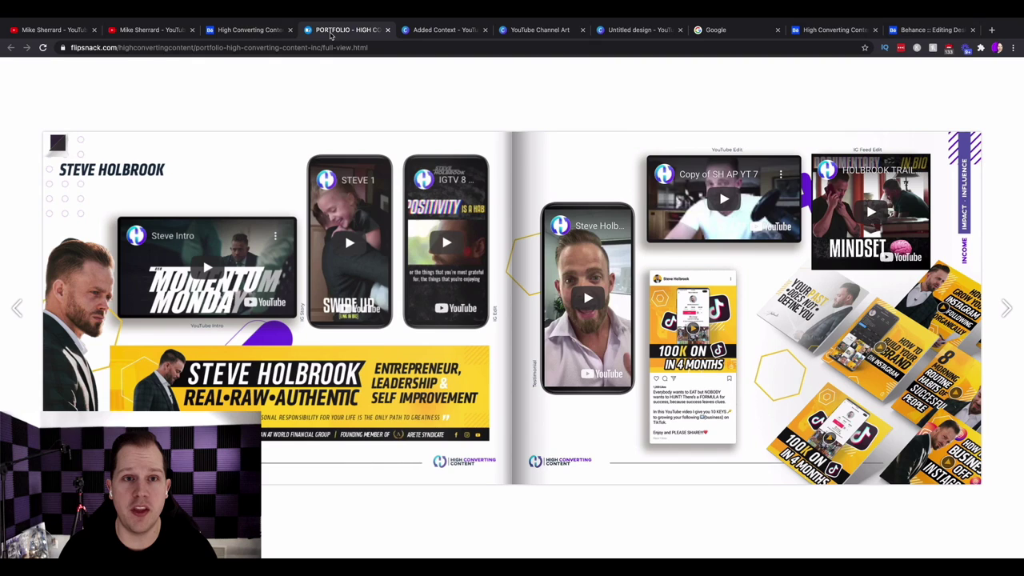
left_click(262, 33)
scroll(392, 104, "up", 15)
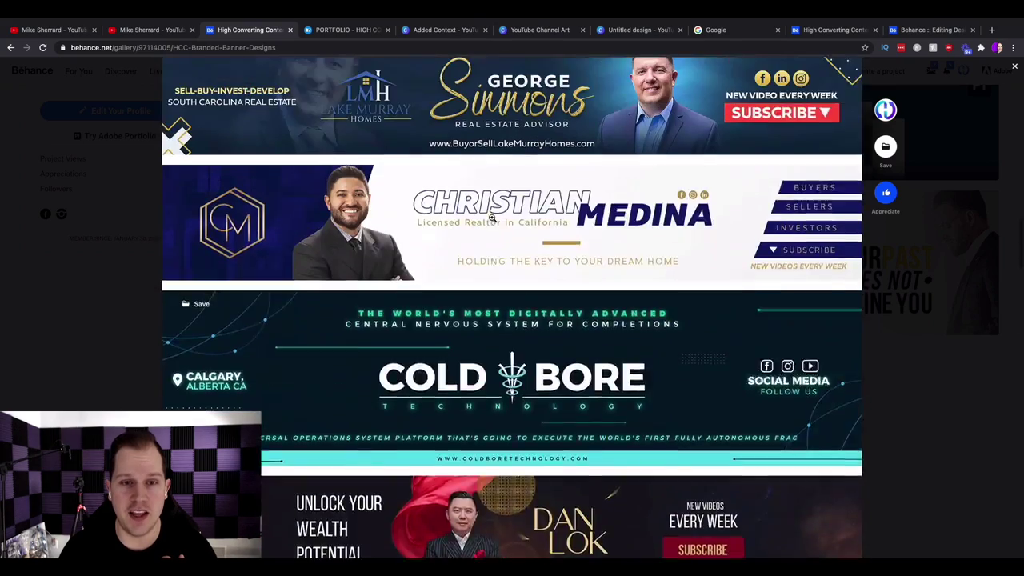
scroll(491, 217, "up", 5)
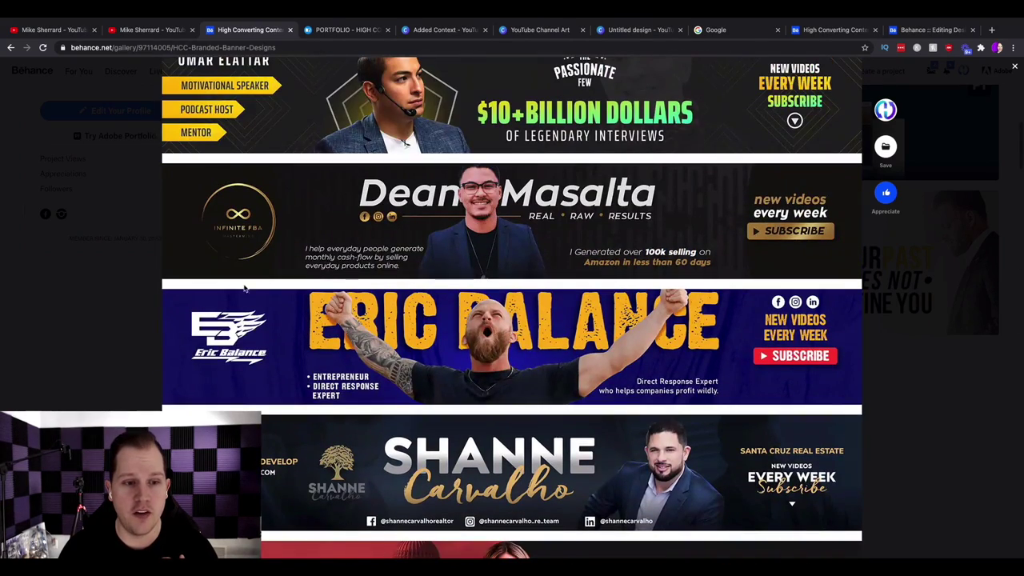
scroll(202, 302, "up", 3)
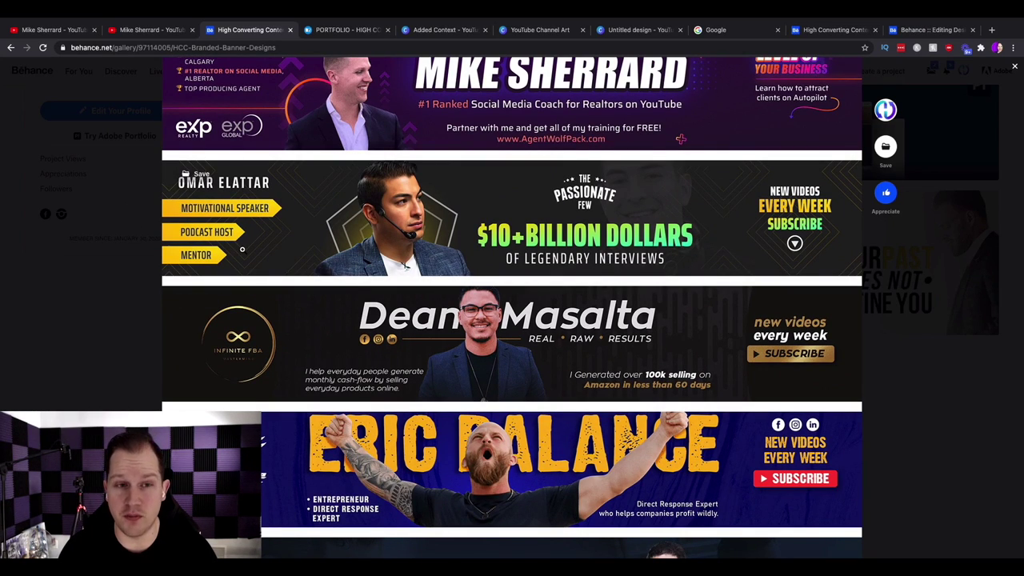
scroll(241, 249, "up", 10)
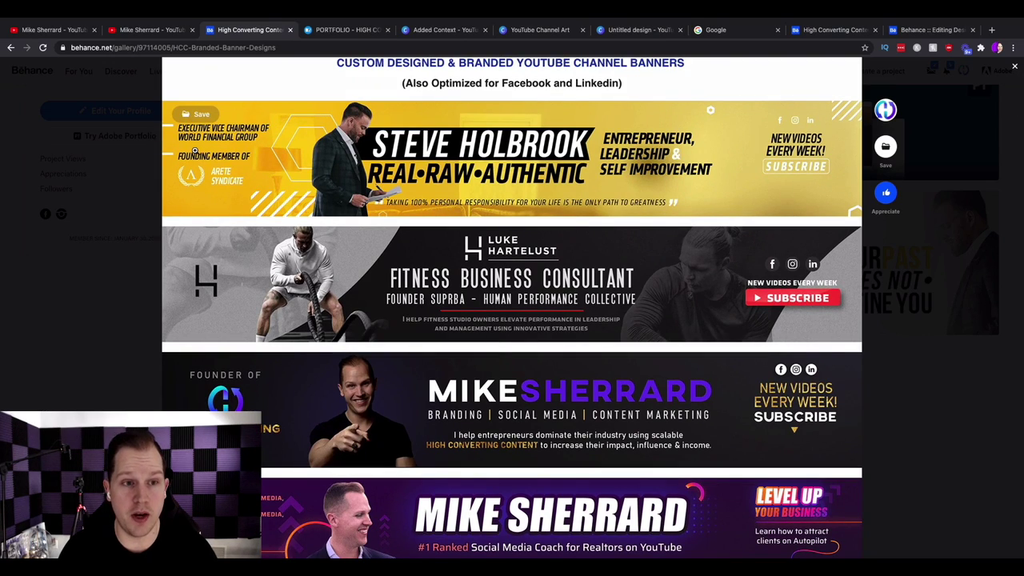
scroll(222, 152, "up", 1)
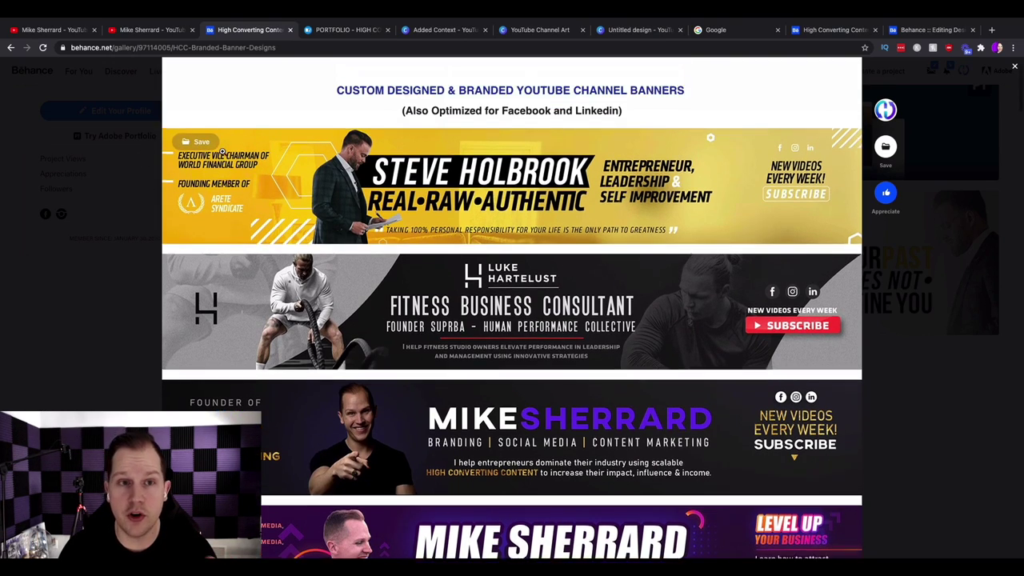
scroll(223, 152, "up", 2)
scroll(223, 152, "down", 4)
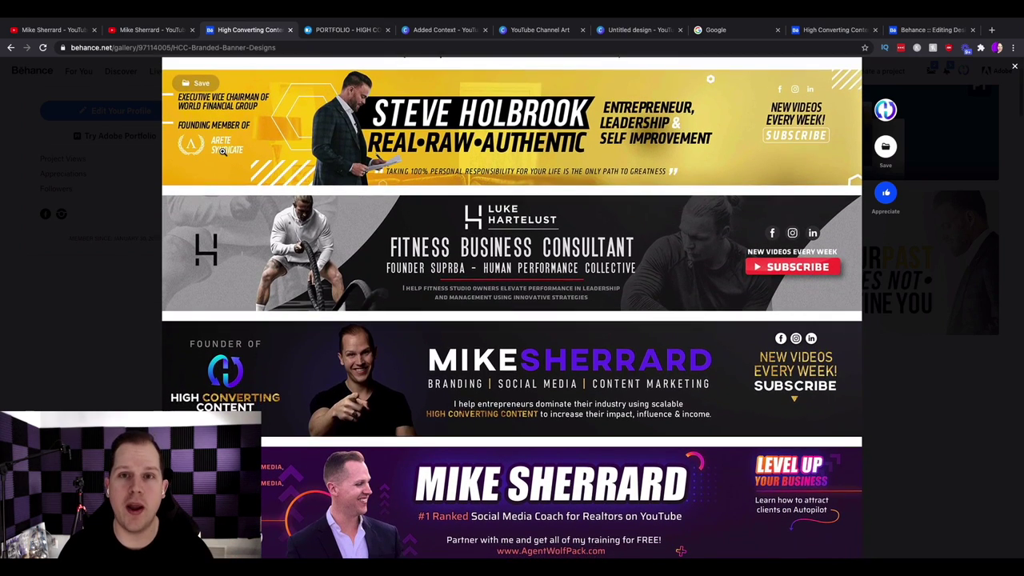
scroll(223, 152, "down", 1)
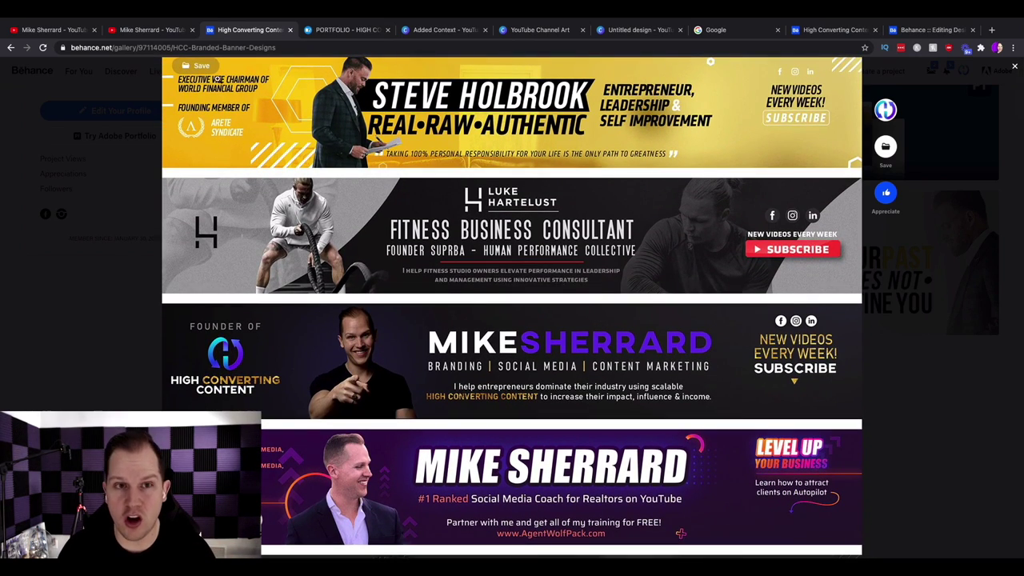
scroll(217, 79, "up", 1)
scroll(217, 78, "down", 1)
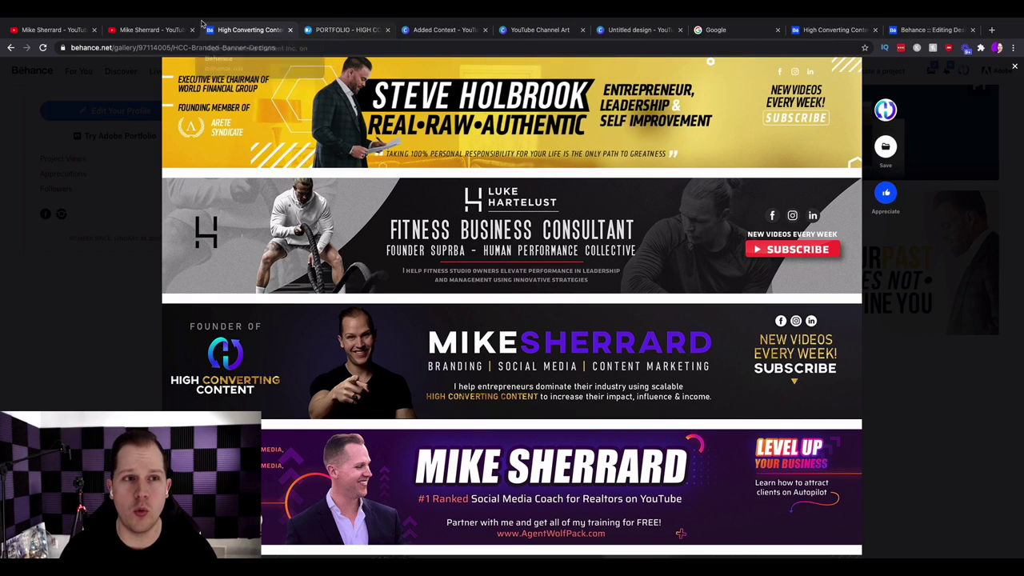
Search Google for 'background remover' and open the remove.bg result.
left_click(156, 30)
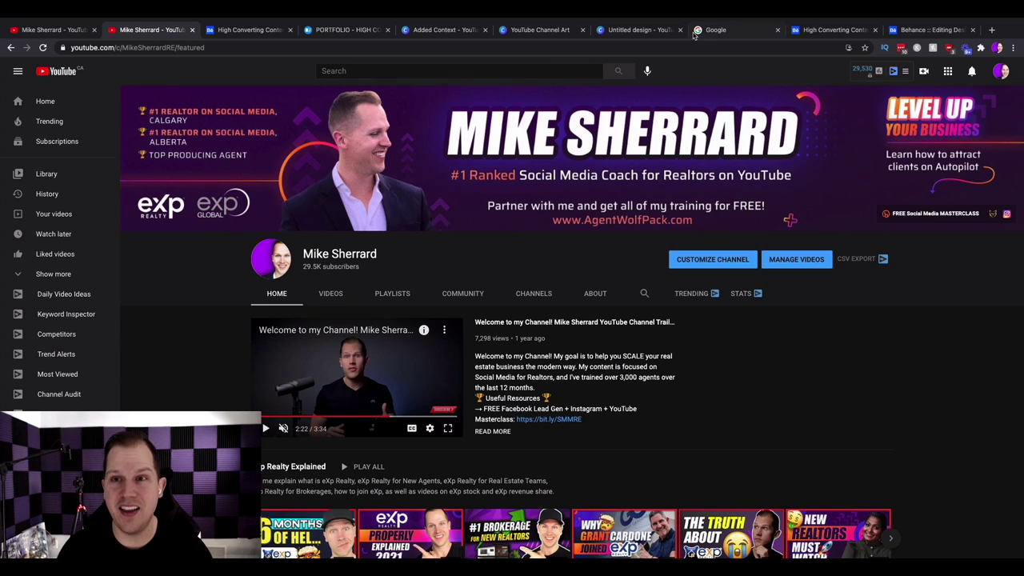
left_click(724, 33)
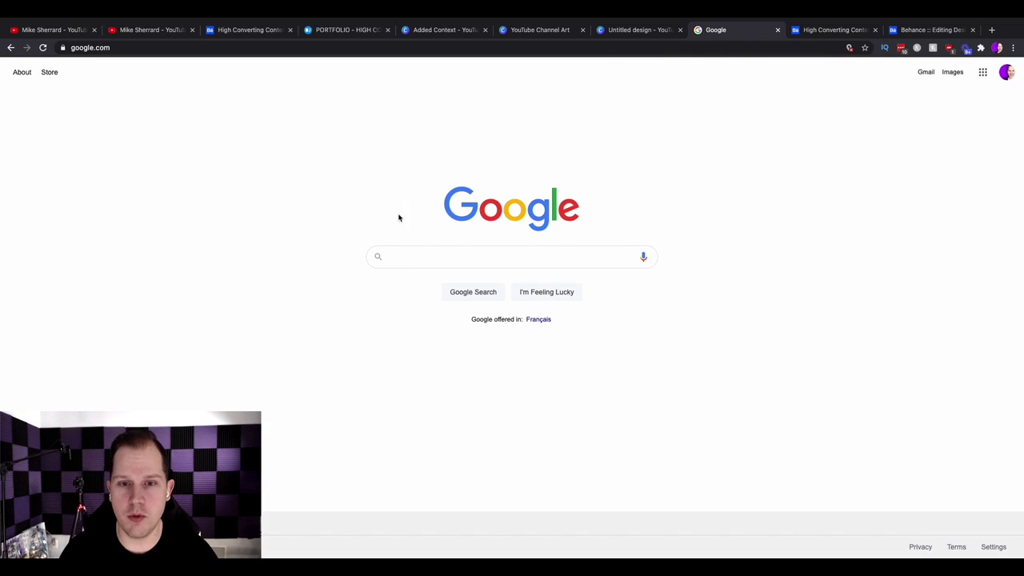
type("bakc")
key("BackSpace")
key("BackSpace")
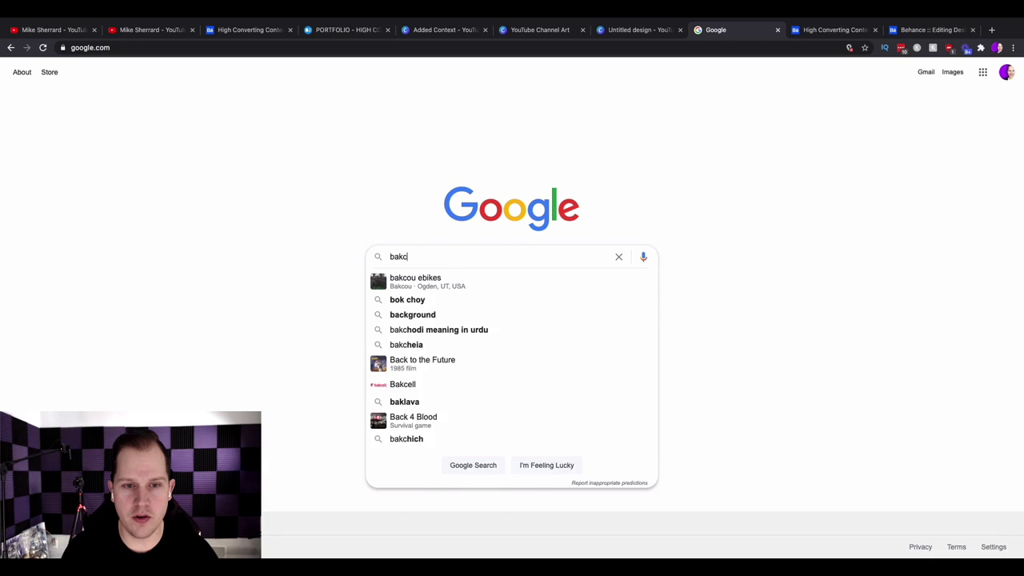
type("ckground remover")
key("Return")
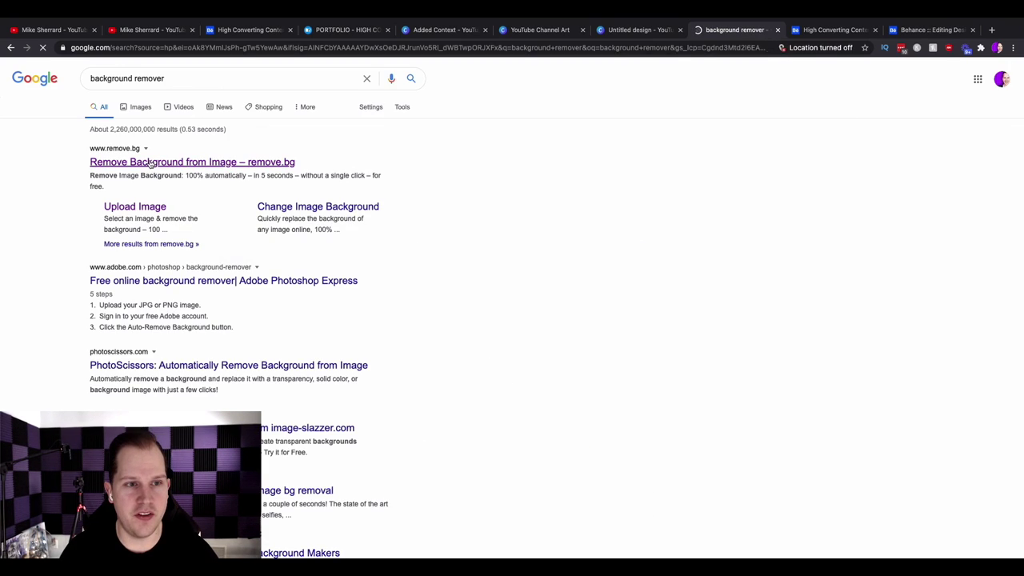
left_click(149, 163)
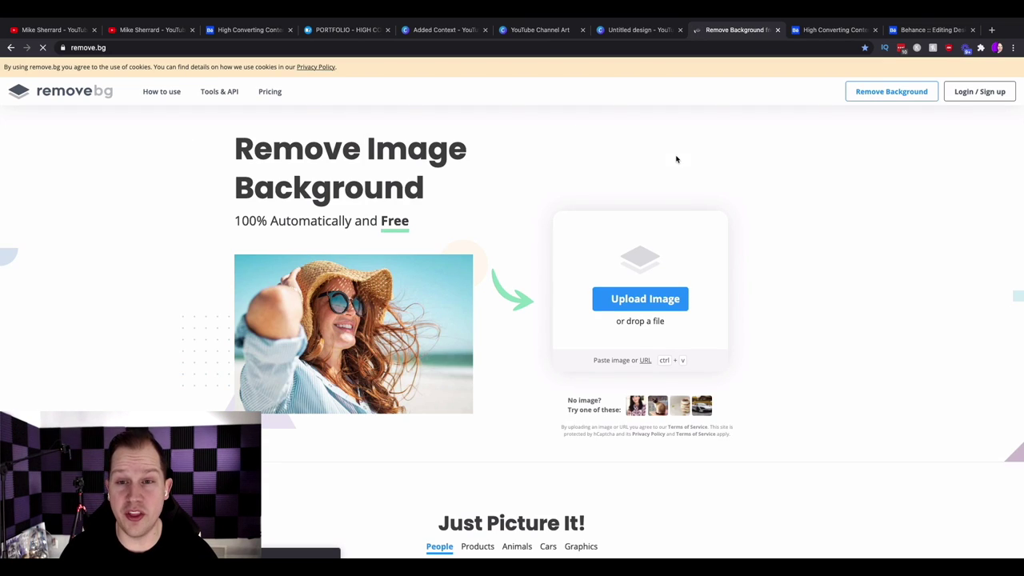
Upload IMG_2556.JPG to remove.bg and compare the original with the background-removed cutout.
left_click(644, 300)
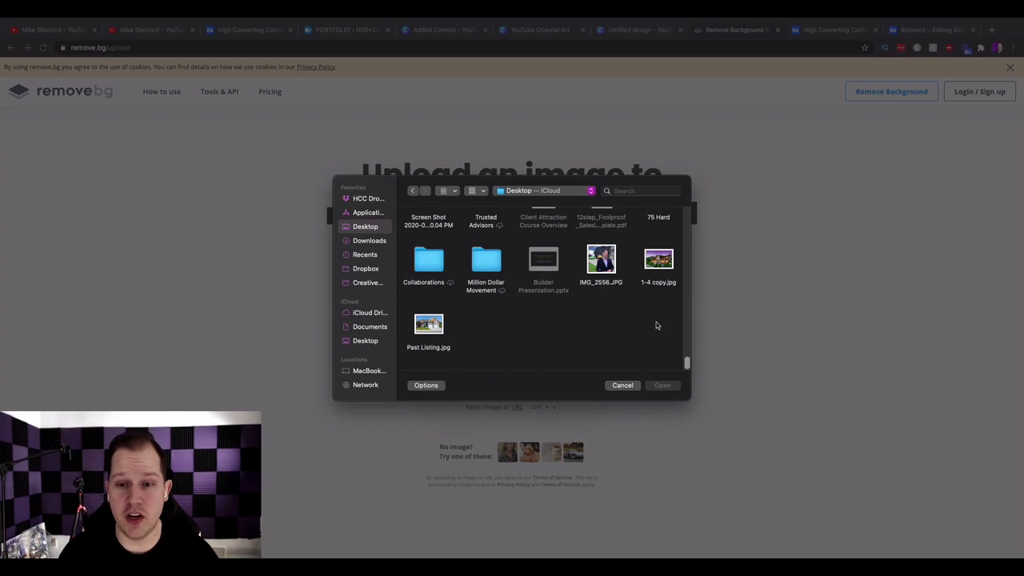
double_click(604, 264)
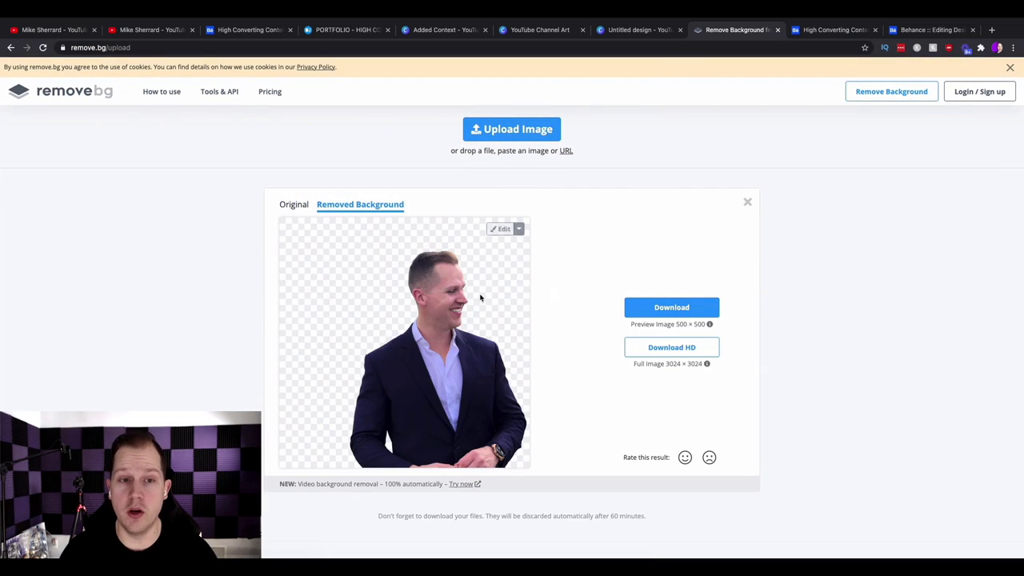
left_click(297, 206)
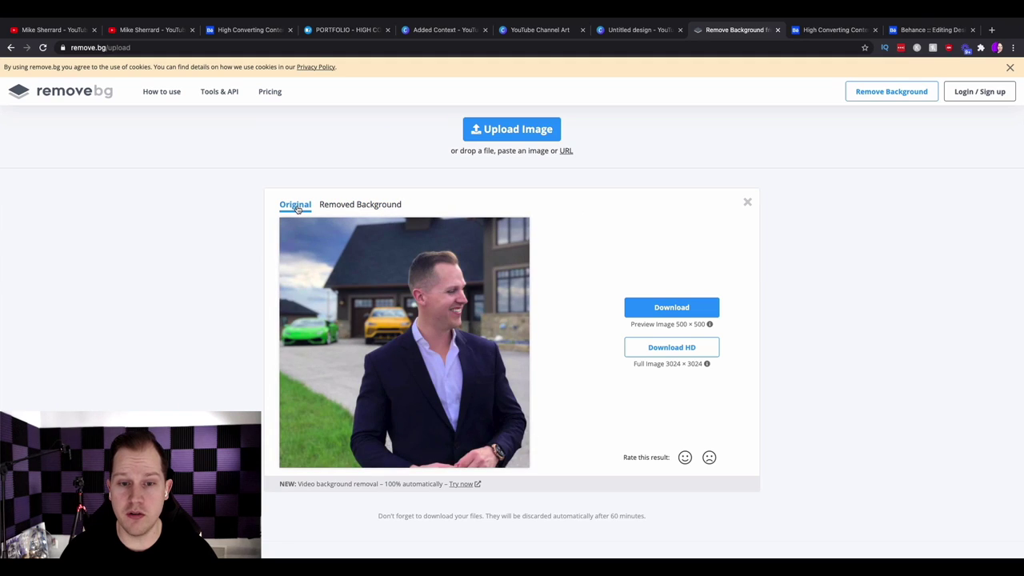
left_click(348, 206)
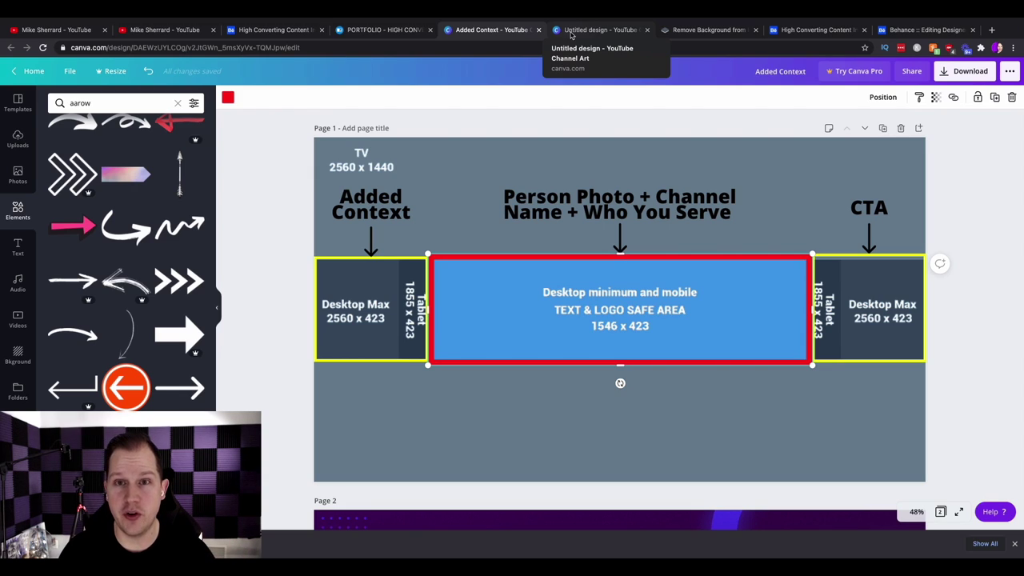
From the Canva home page, search 'youtube' and create a blank YouTube Channel Art from the templates.
left_click(571, 32)
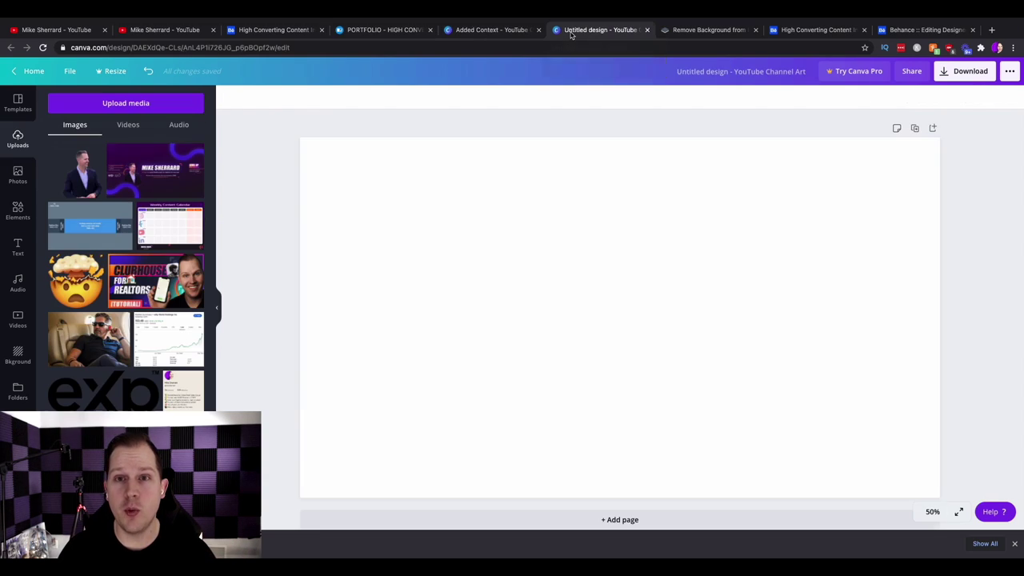
left_click(31, 72)
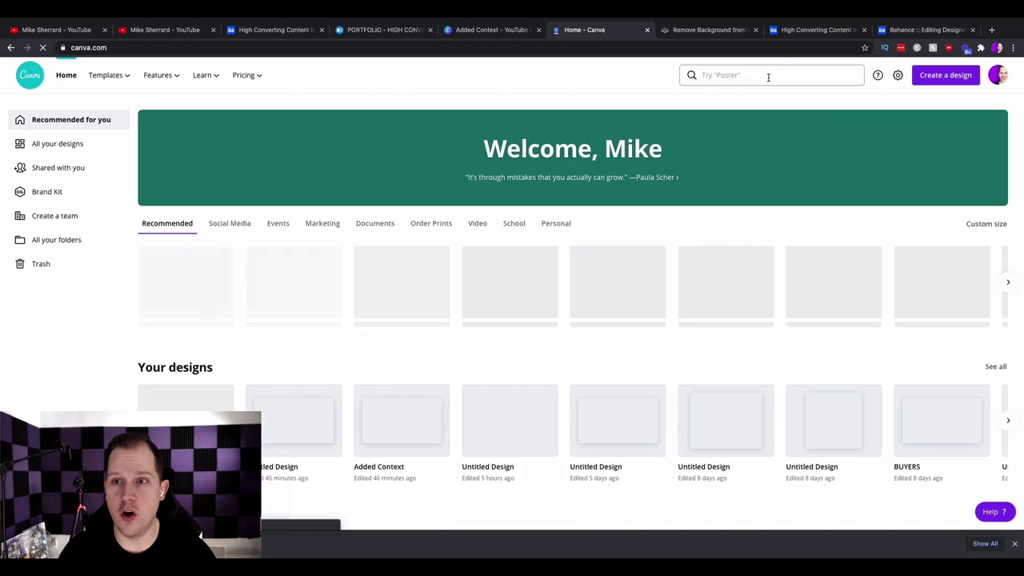
left_click(767, 76)
type("youtube")
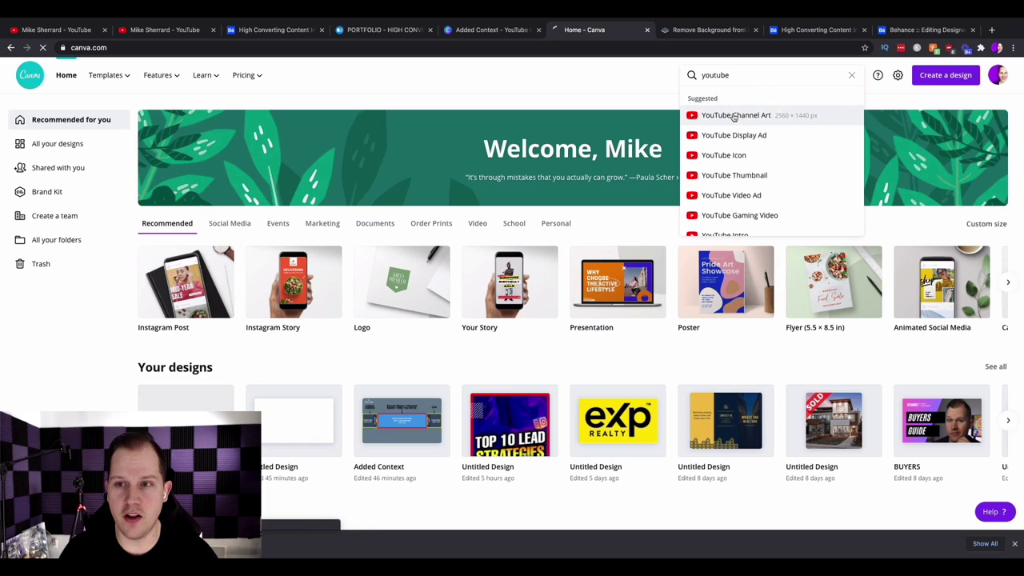
left_click(733, 117)
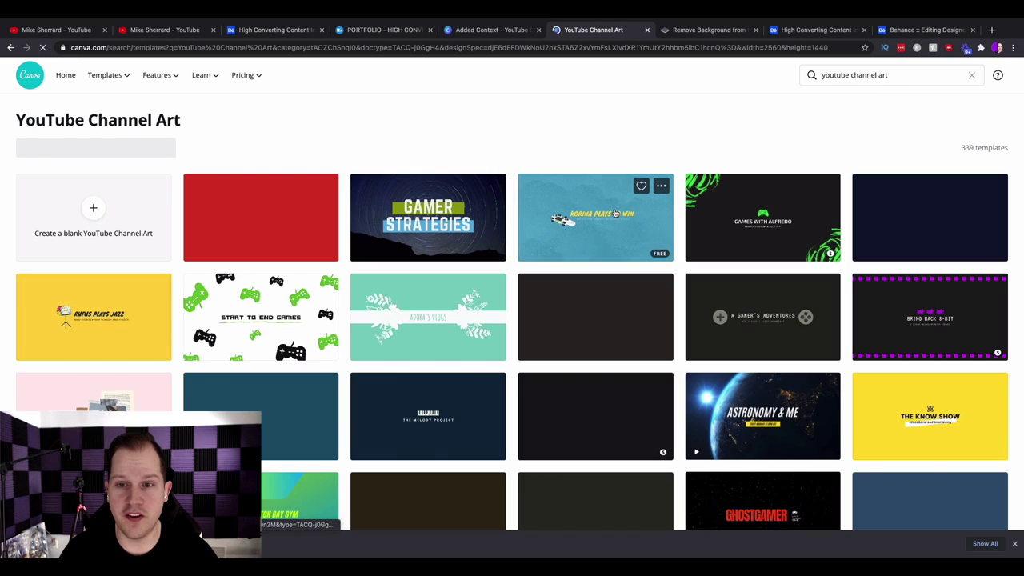
scroll(615, 214, "down", 2)
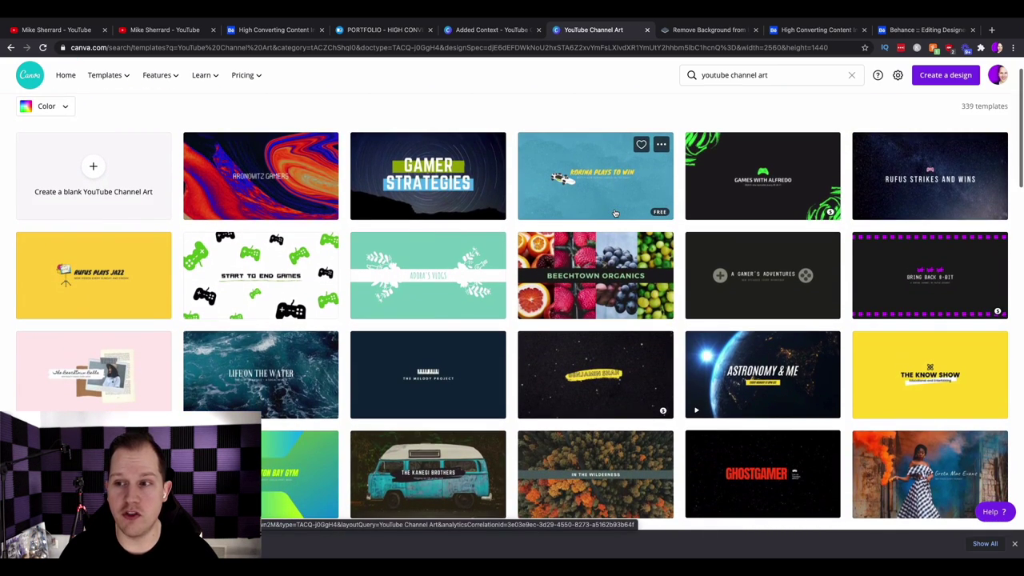
scroll(616, 212, "down", 4)
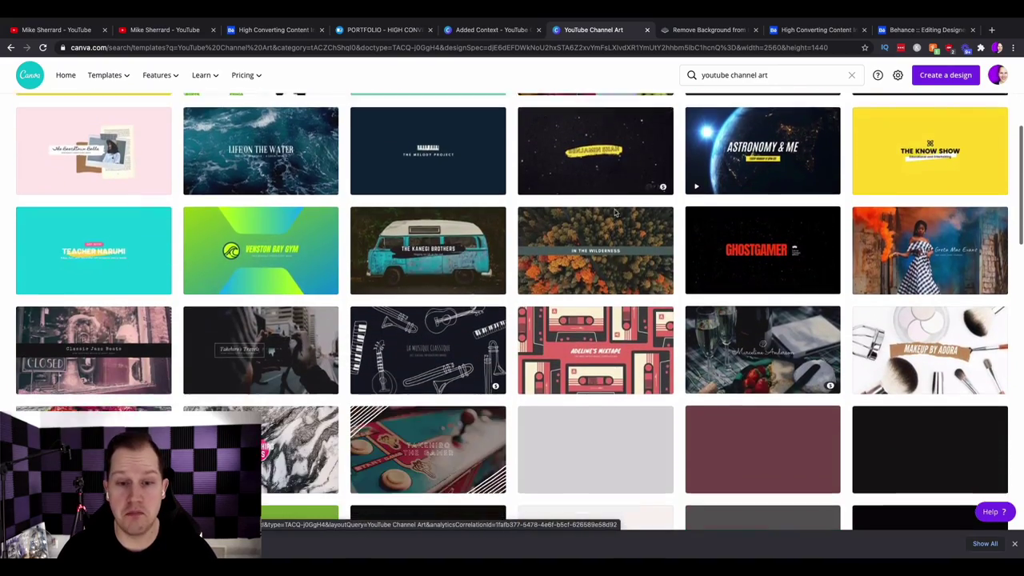
scroll(616, 212, "down", 4)
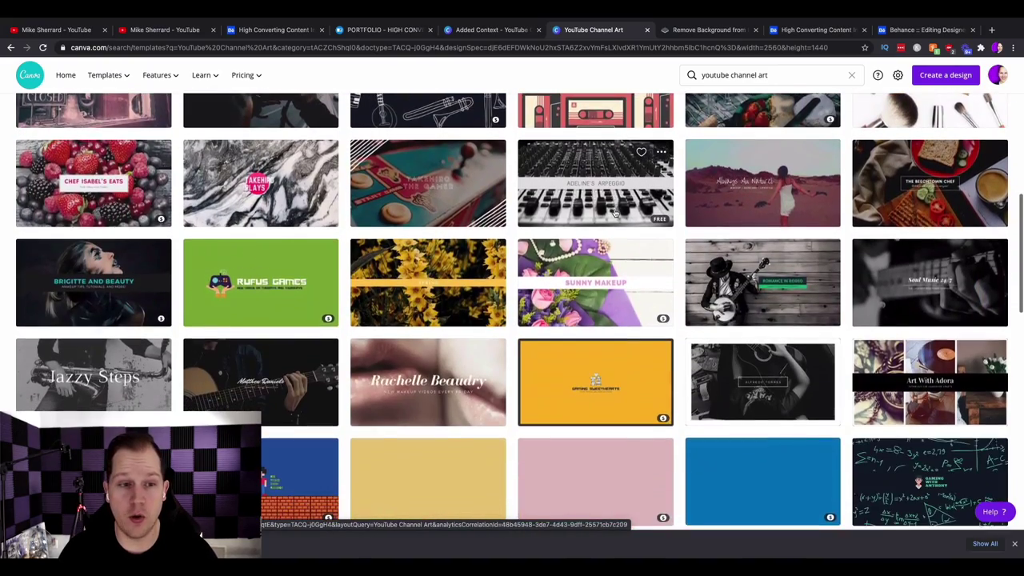
scroll(615, 212, "up", 10)
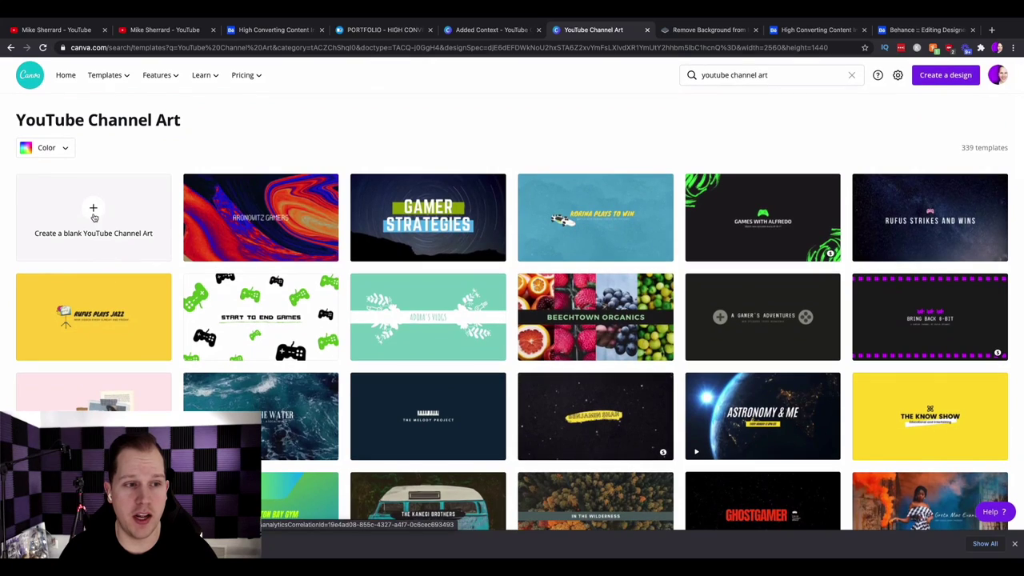
left_click(94, 214)
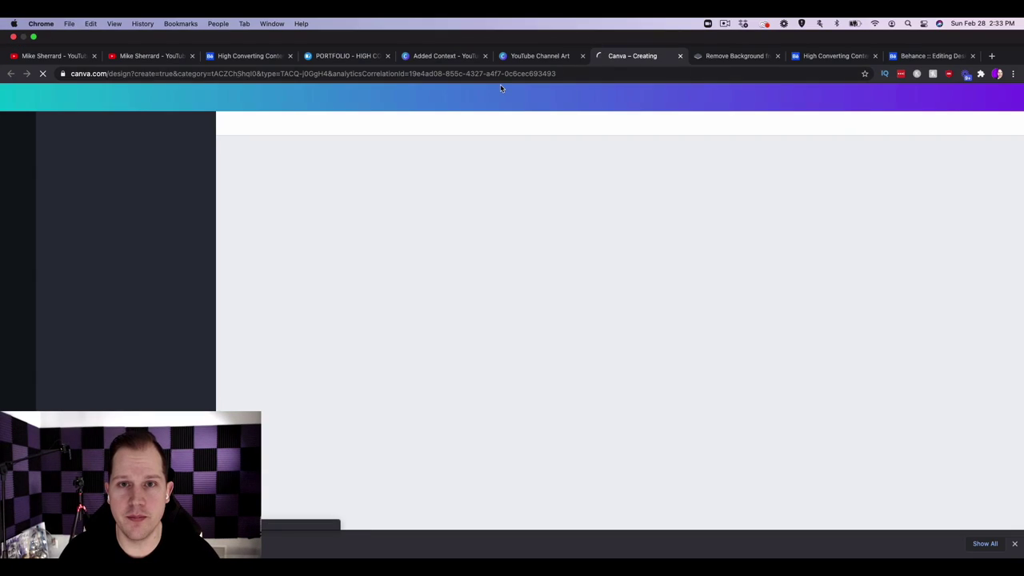
Paste the red safe-area rectangle from the Added Context design onto the blank banner.
left_click(439, 56)
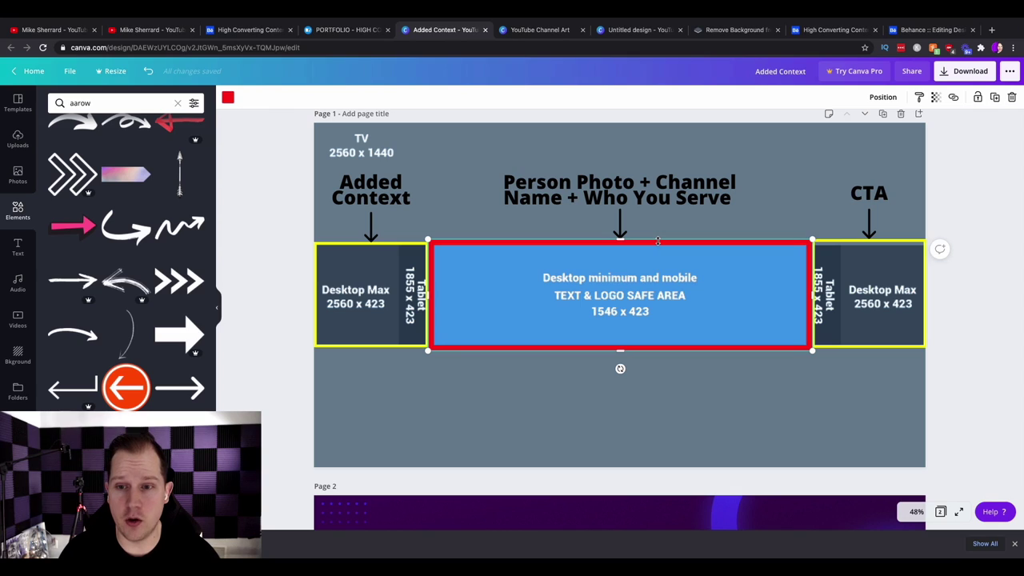
left_click(636, 32)
key("ctrl+v")
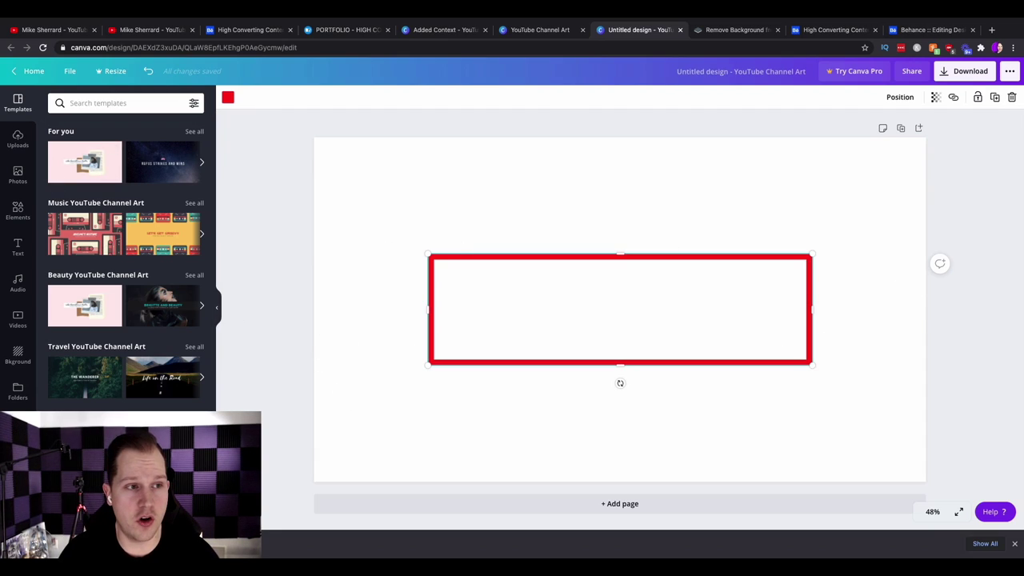
left_click(399, 205)
Drag the uploaded house photo onto the banner as its background.
left_click(228, 97)
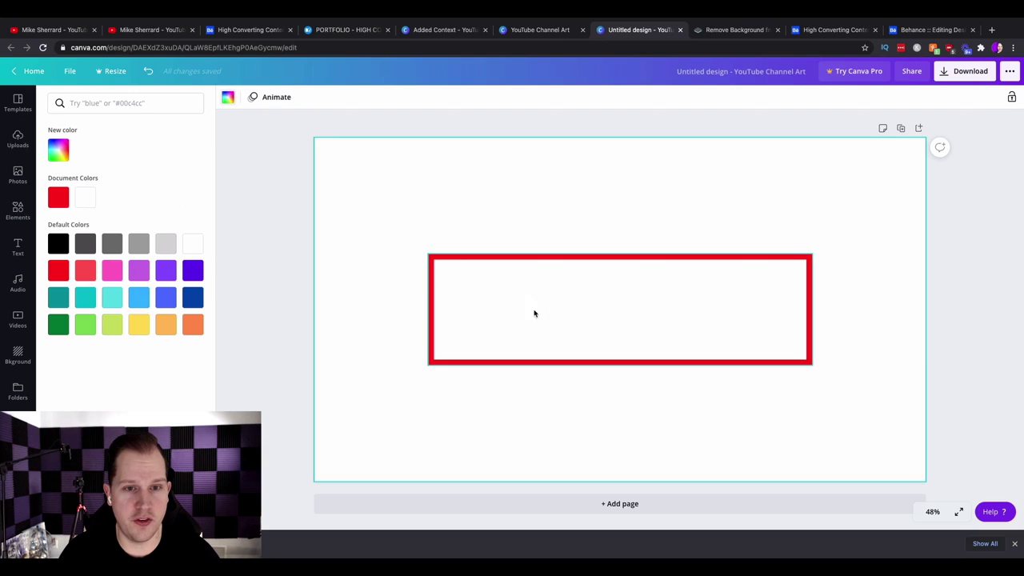
left_click(18, 175)
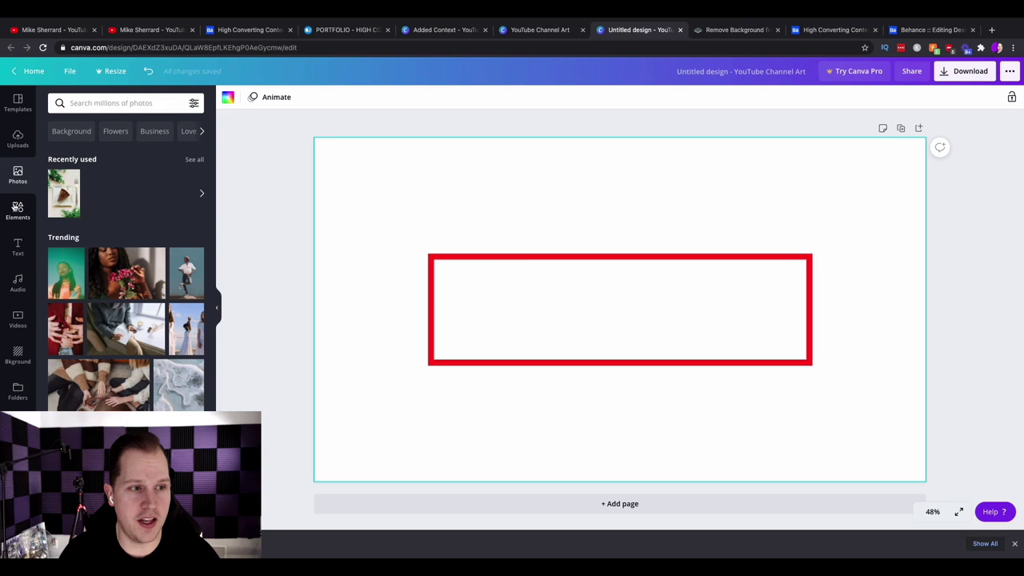
left_click(18, 138)
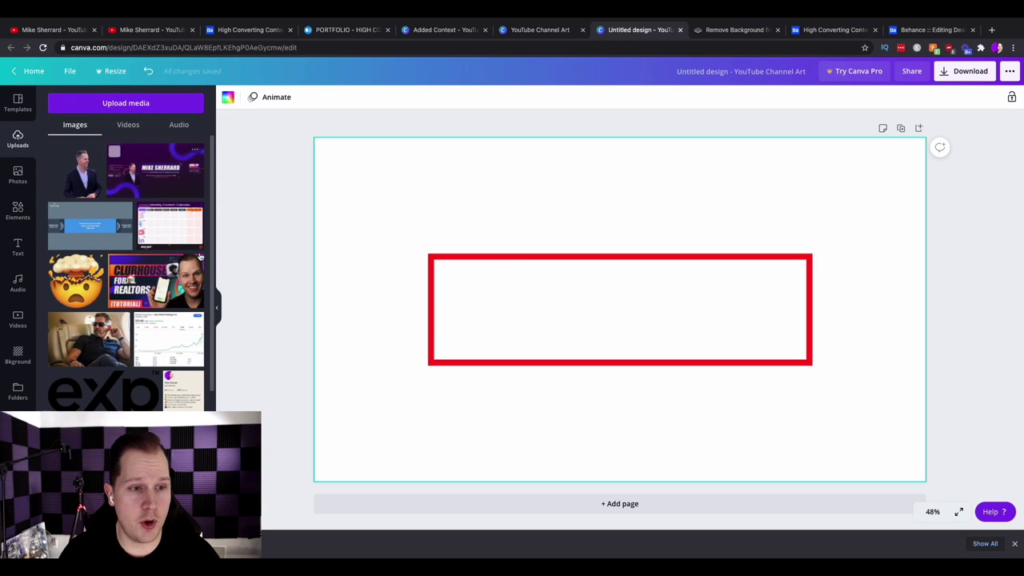
scroll(138, 314, "down", 10)
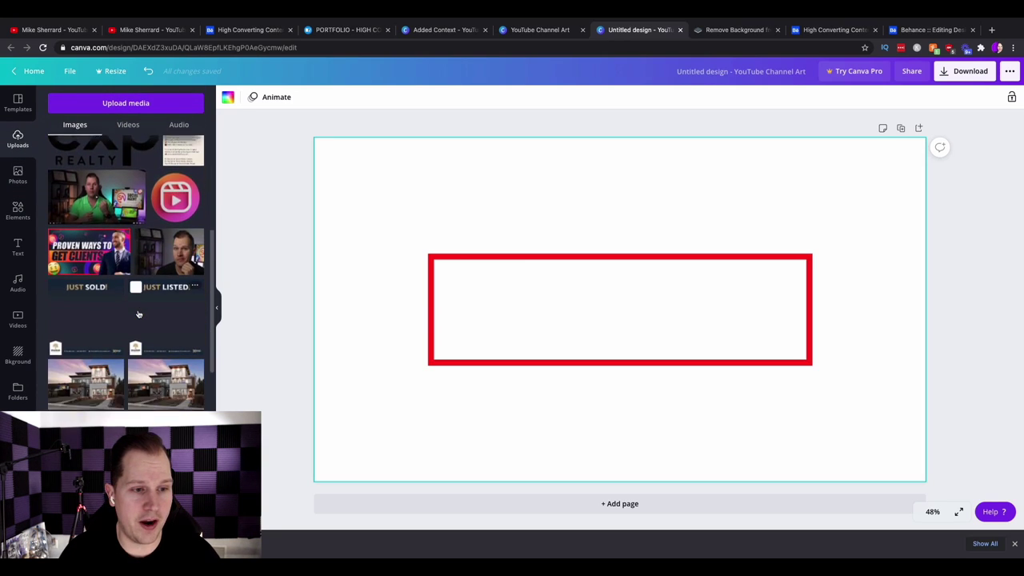
scroll(137, 314, "up", 2)
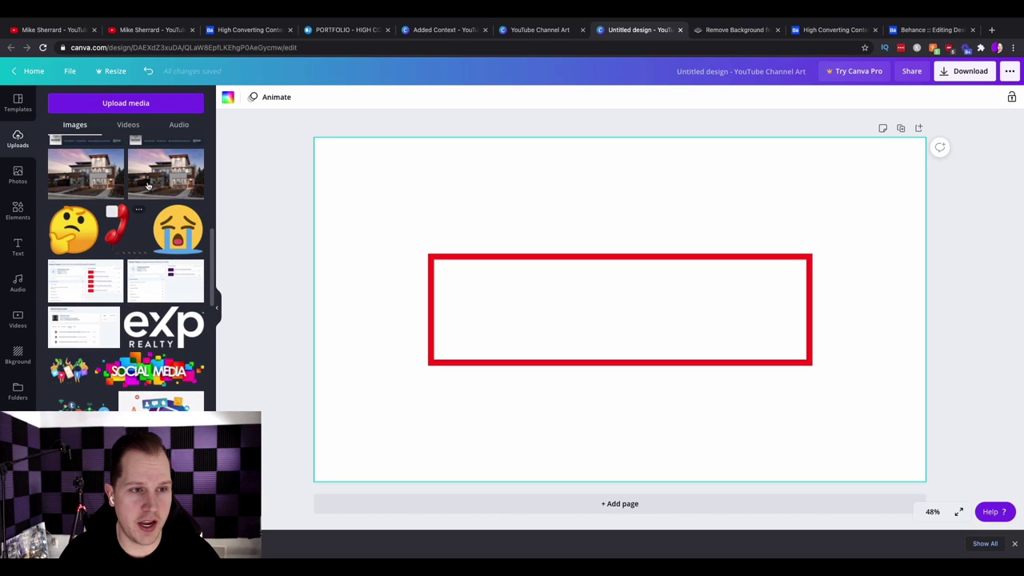
left_click_drag(136, 164, 335, 201)
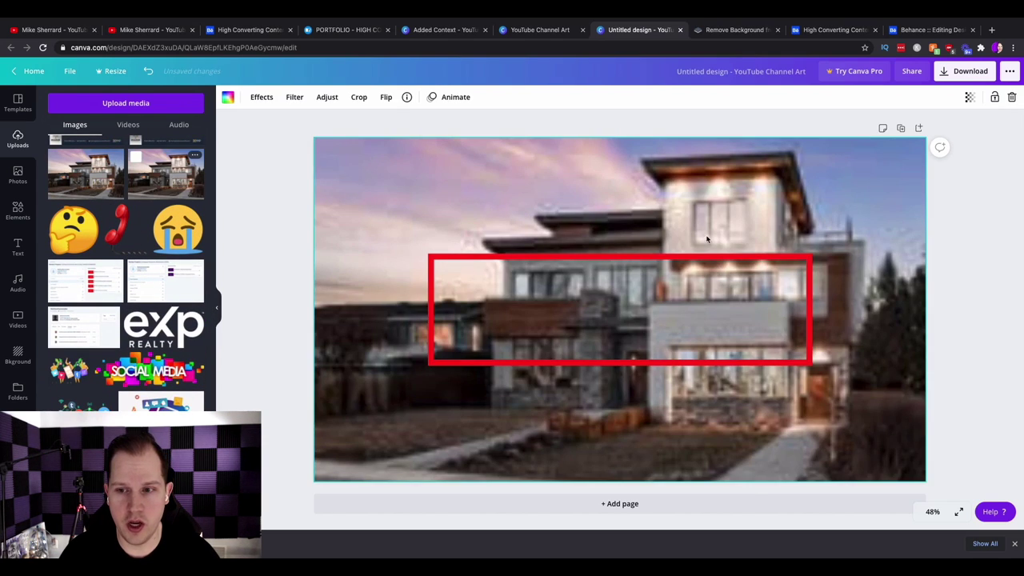
Fade the house photo to 34 transparency and place the man cutout over the frame's left end.
left_click(969, 98)
left_click_drag(937, 128, 897, 133)
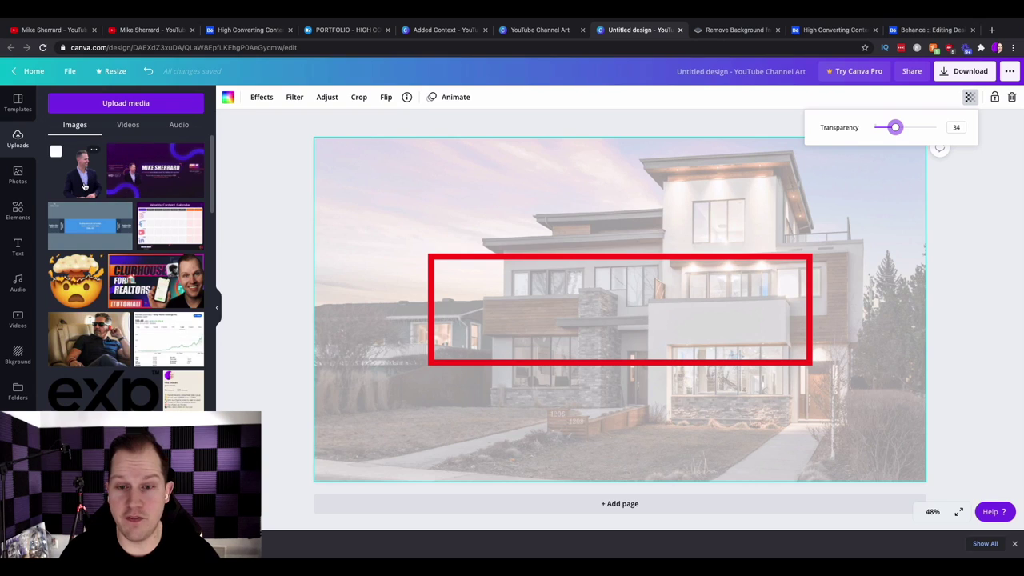
left_click_drag(84, 185, 448, 297)
left_click_drag(543, 373, 515, 341)
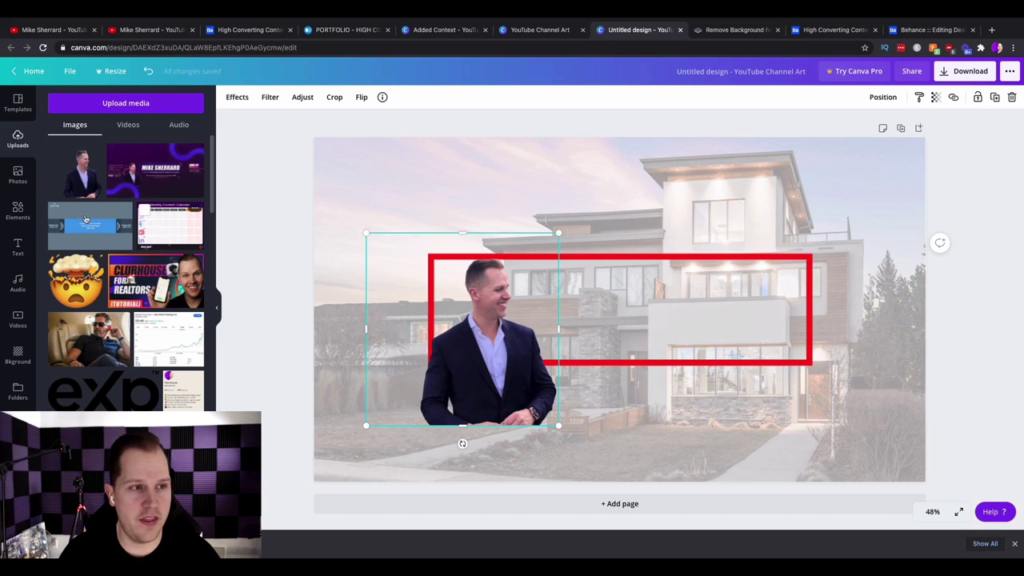
Add a heading with the channel name, sized 108, beside the cutout inside the red frame, then return to the Added Context design.
left_click(18, 245)
left_click(108, 149)
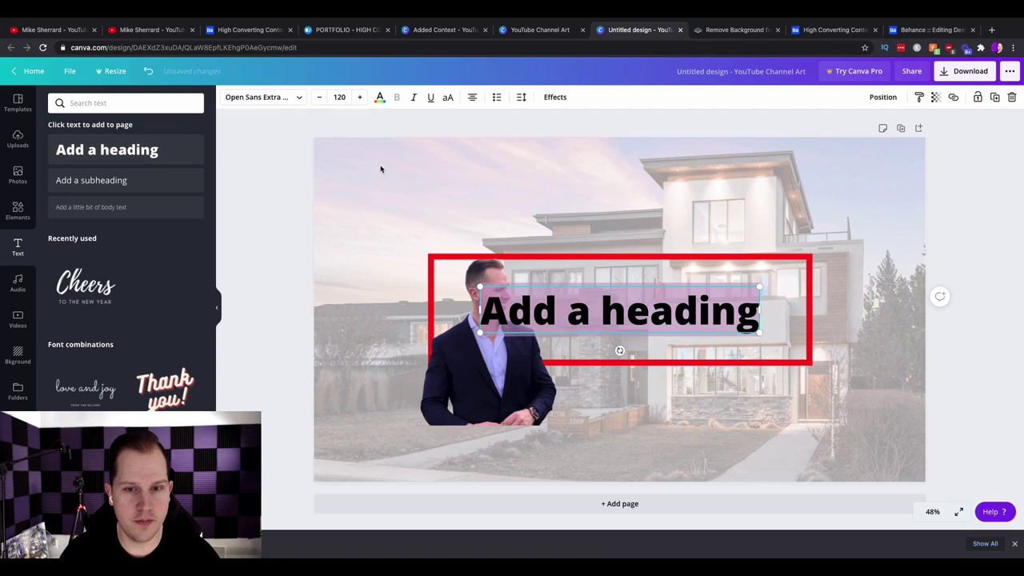
type("MIKE SHERRARD")
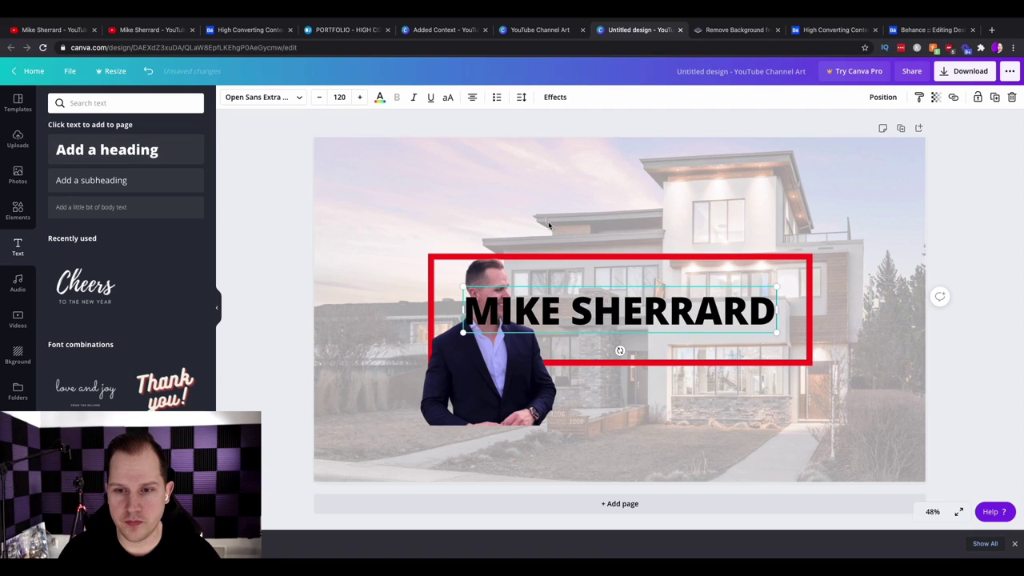
left_click_drag(685, 285, 718, 261)
left_click_drag(495, 309, 529, 304)
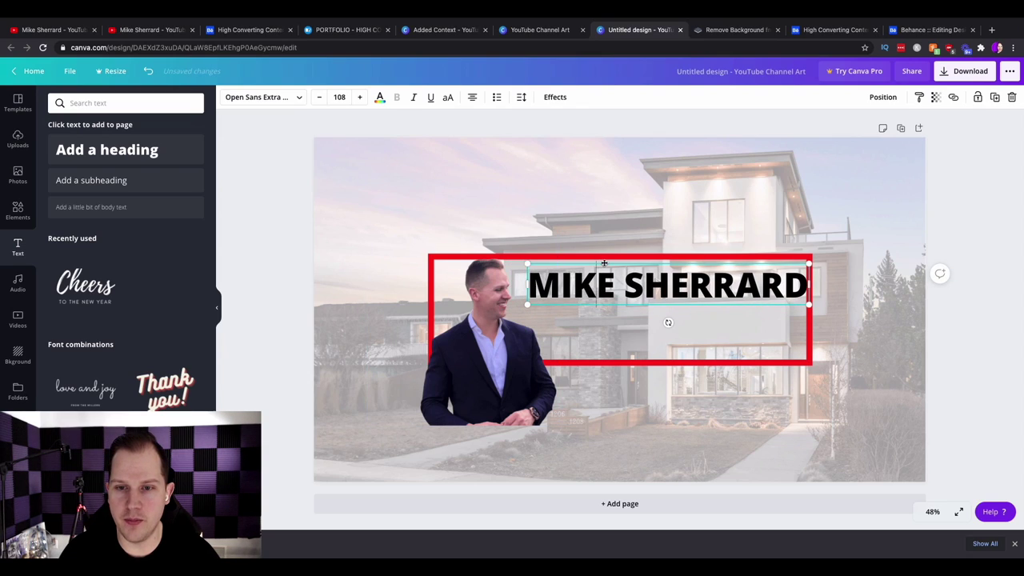
left_click_drag(605, 263, 598, 262)
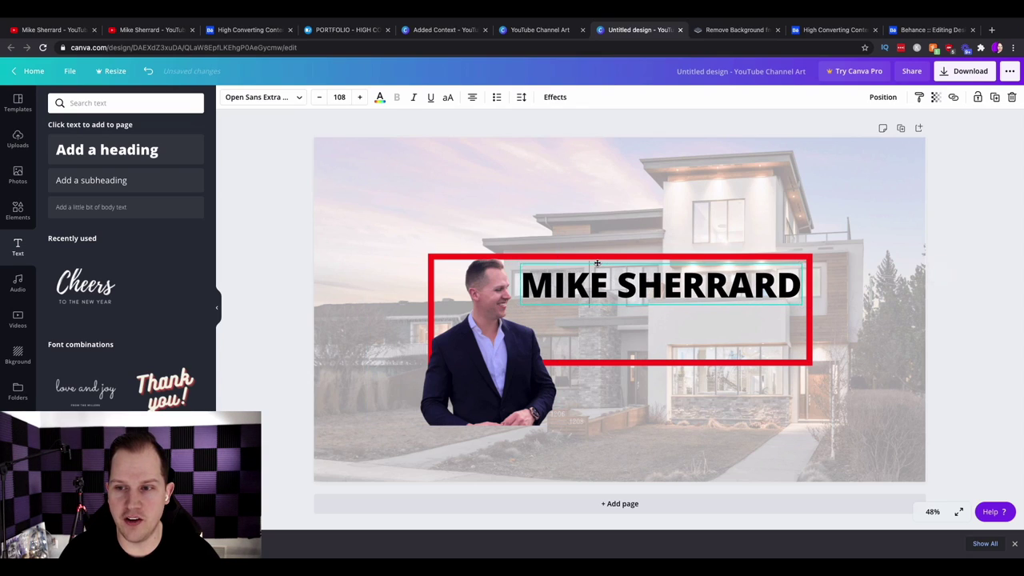
left_click(825, 323)
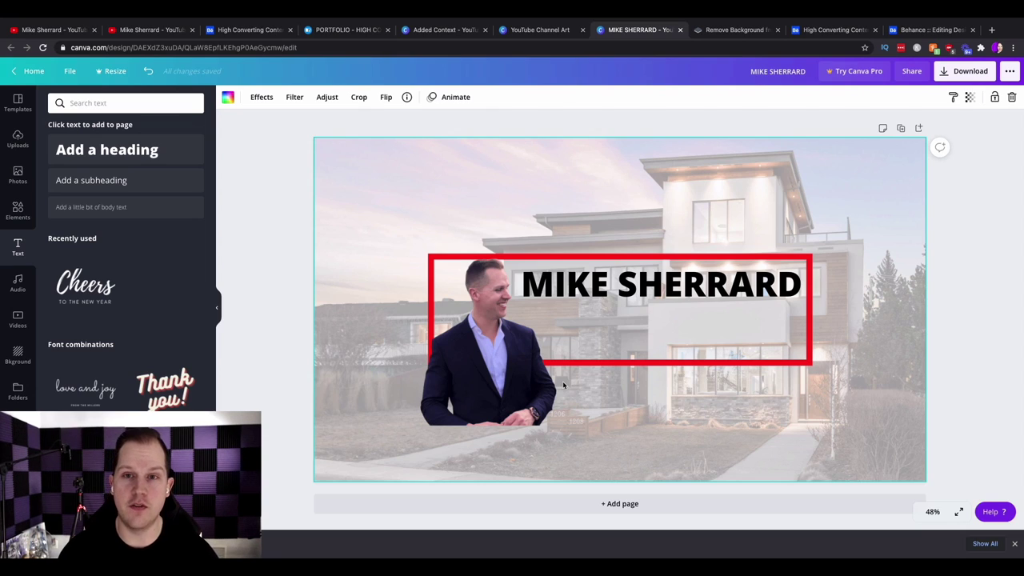
mouse_move(424, 2)
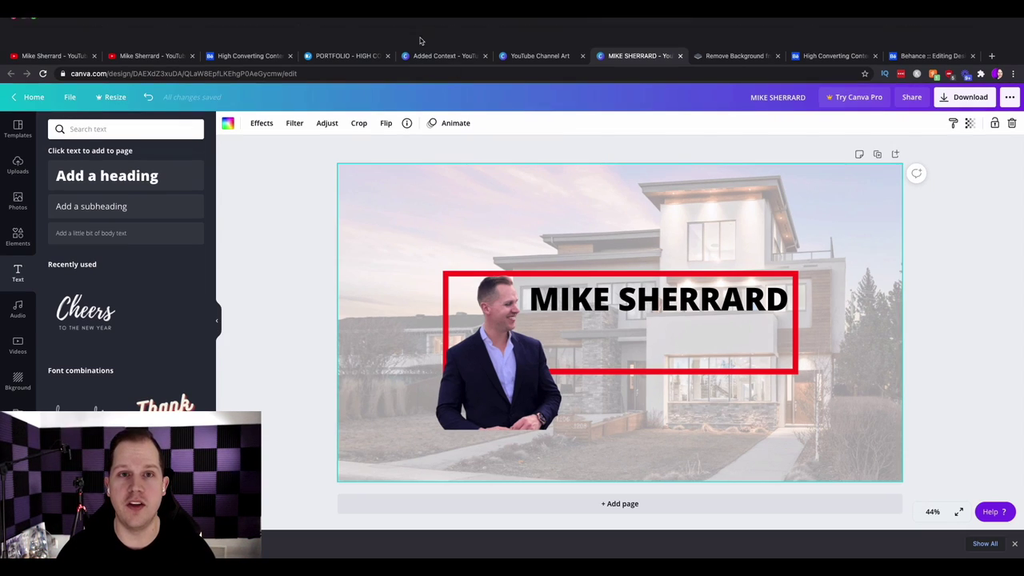
left_click(429, 60)
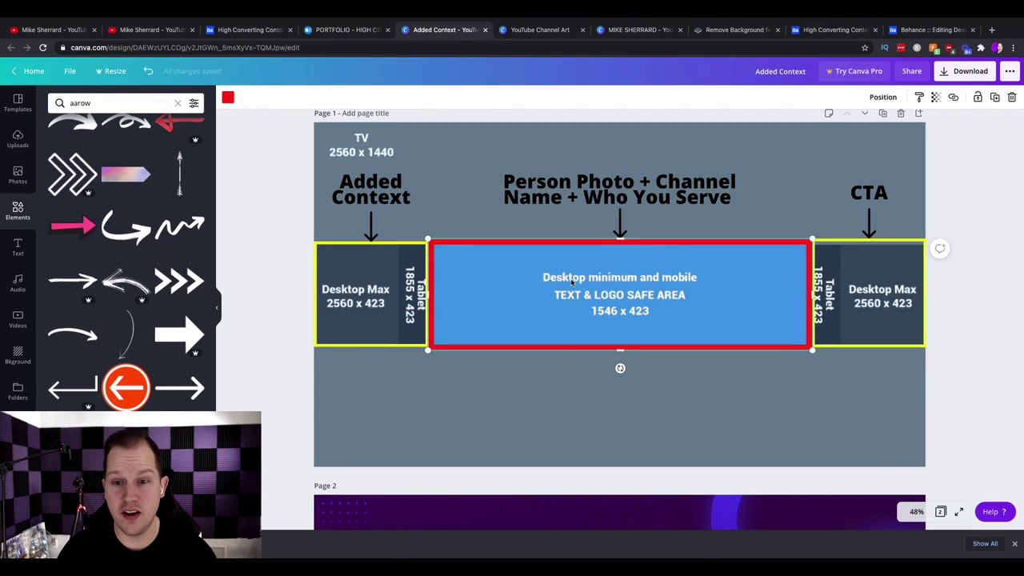
Scroll to page 2 showing the purple example banner with photo, channel name, tagline and CTA.
scroll(571, 281, "down", 5)
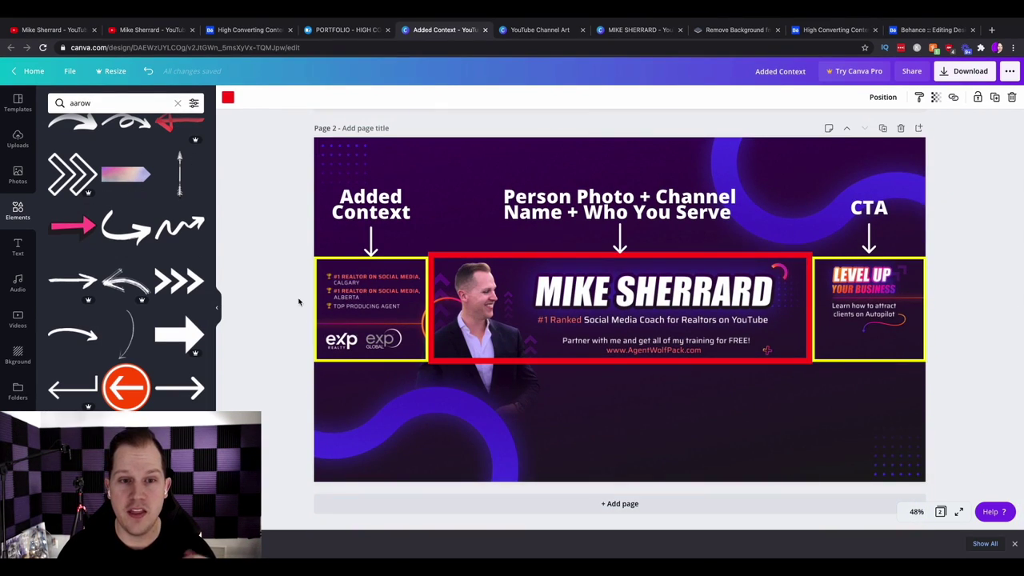